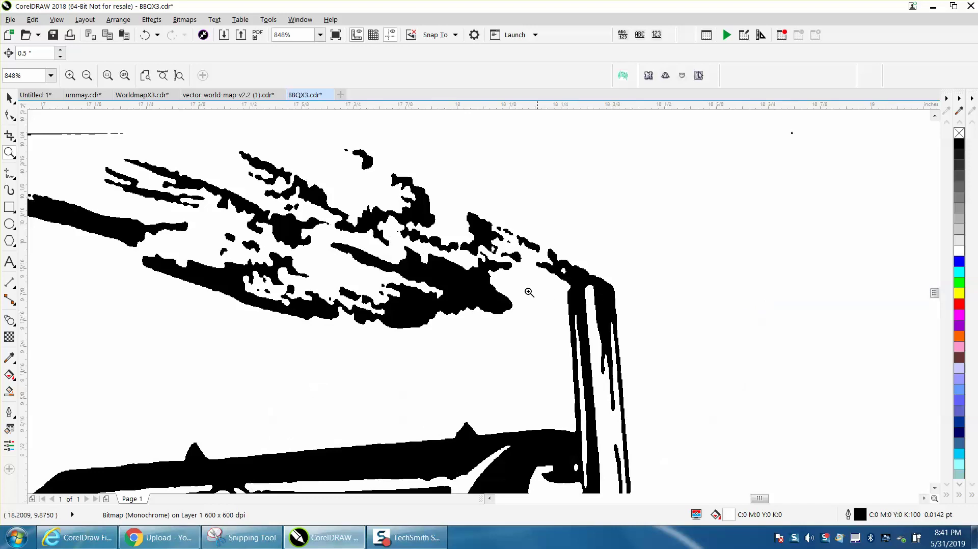
Step: Resample the selected barbecue bitmap at 600 dpi with anti-aliasing and the aspect ratio maintained
{"action": "left_click", "coordinate": [9, 98]}
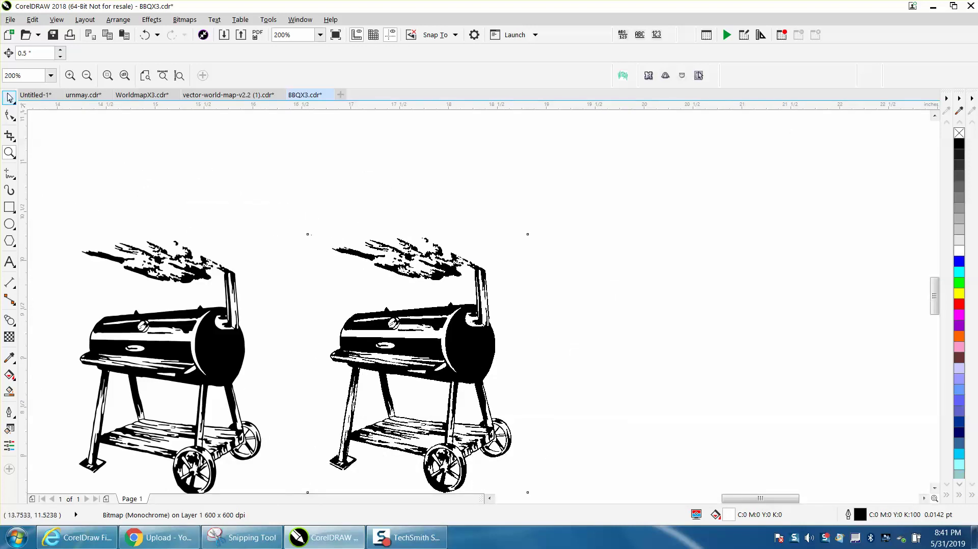
{"action": "left_click", "coordinate": [185, 20]}
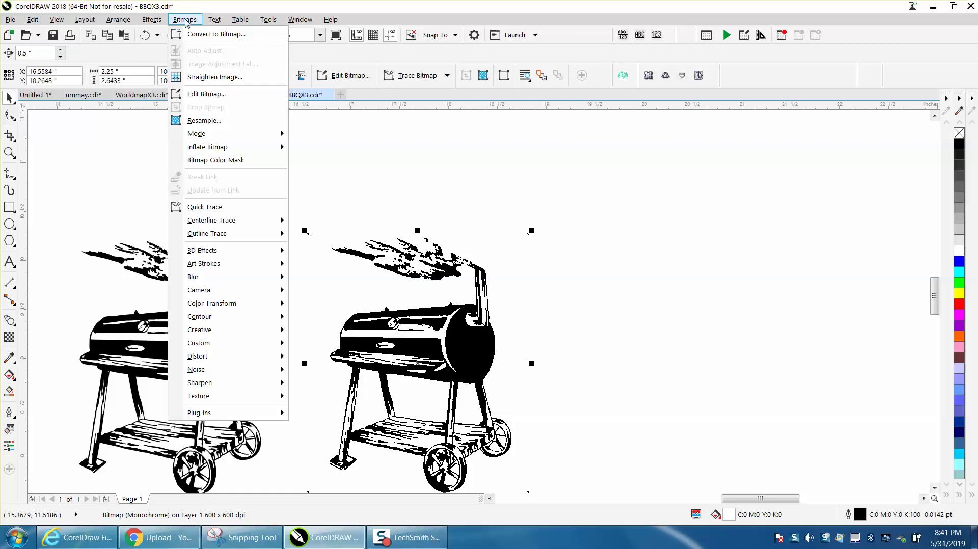
{"action": "left_click", "coordinate": [201, 121]}
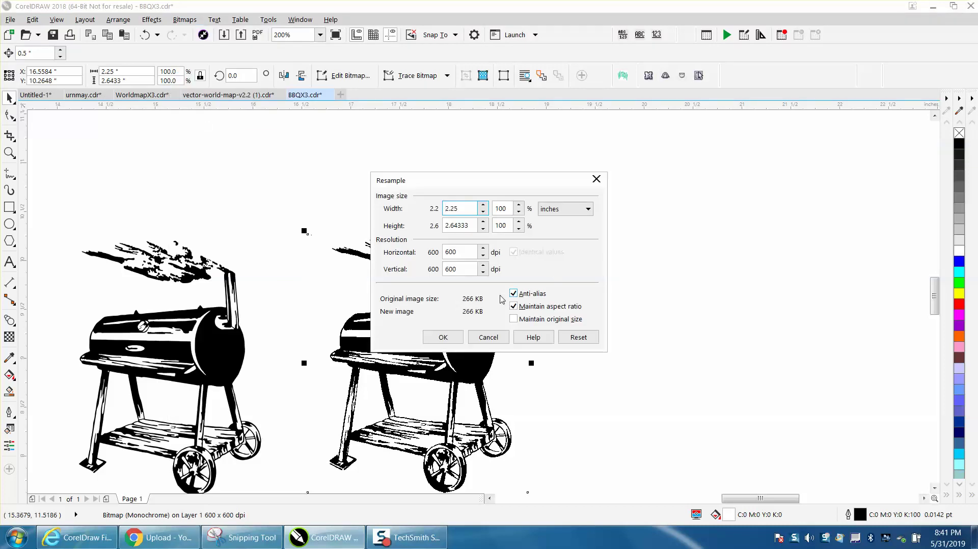
{"action": "left_click", "coordinate": [443, 337]}
Step: Convert the selected barbecue to a 600 dpi black-and-white (1-bit) bitmap with anti-aliasing
{"action": "left_click", "coordinate": [185, 20]}
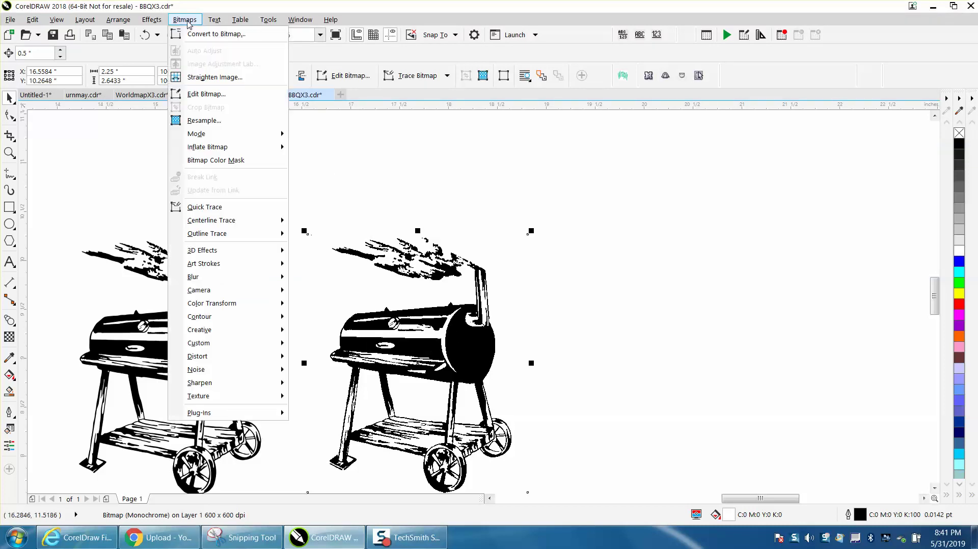
{"action": "left_click", "coordinate": [192, 33]}
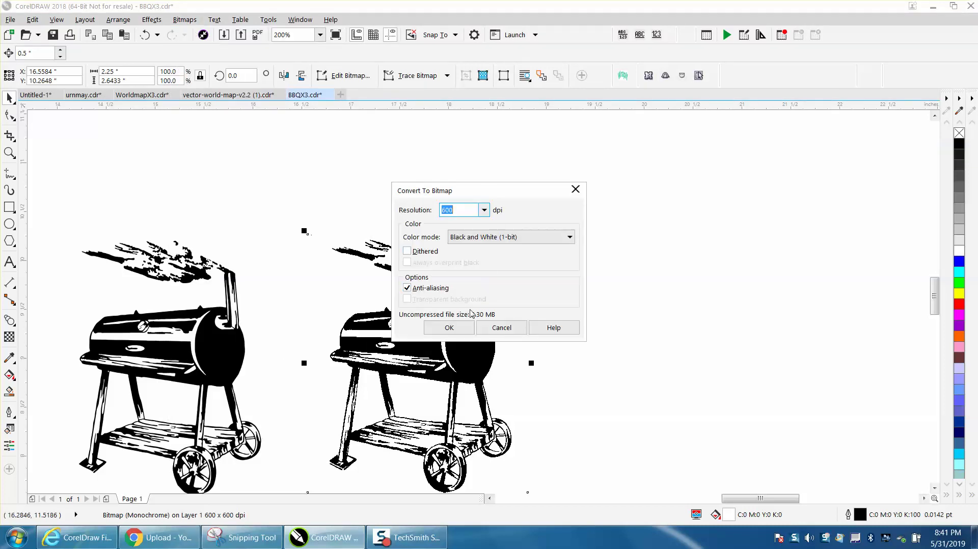
{"action": "left_click", "coordinate": [457, 327]}
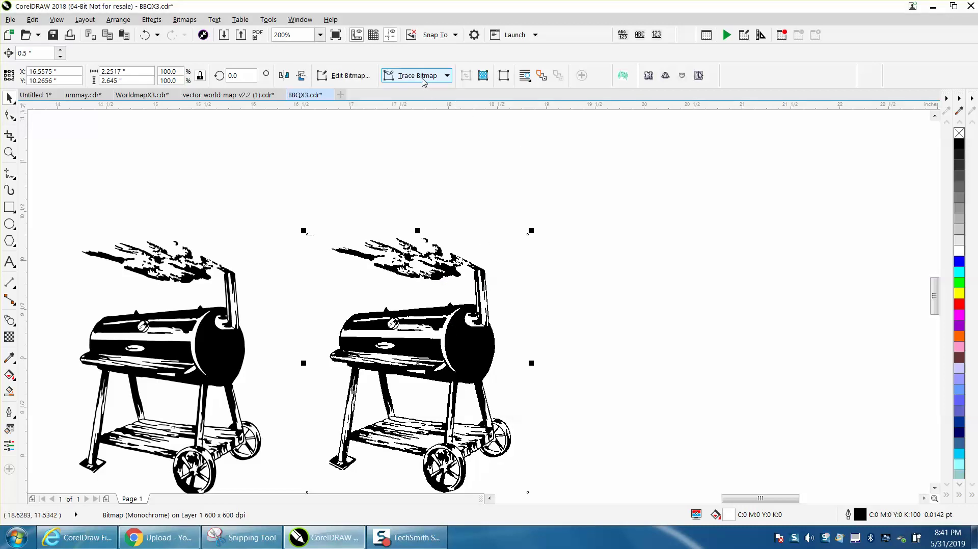
Step: Outline-trace the barbecue bitmap as Clipart with the bitmap reduced, and place the trace to the right of the original
{"action": "left_click", "coordinate": [184, 20]}
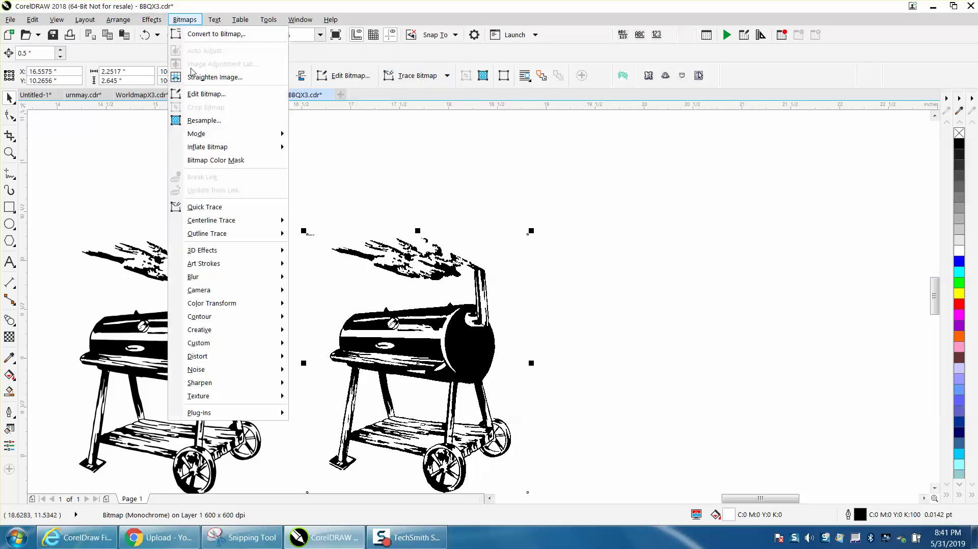
{"action": "mouse_move", "coordinate": [236, 233]}
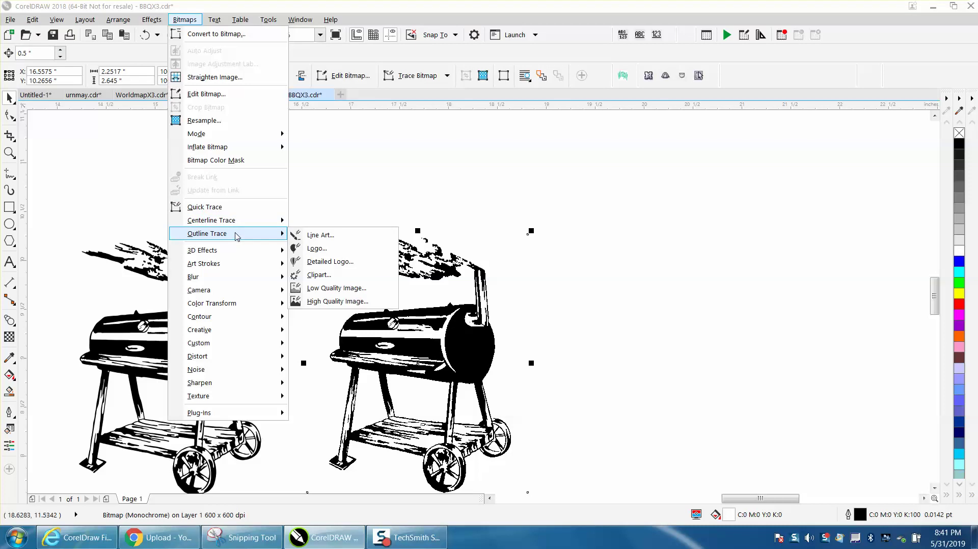
{"action": "left_click", "coordinate": [324, 276]}
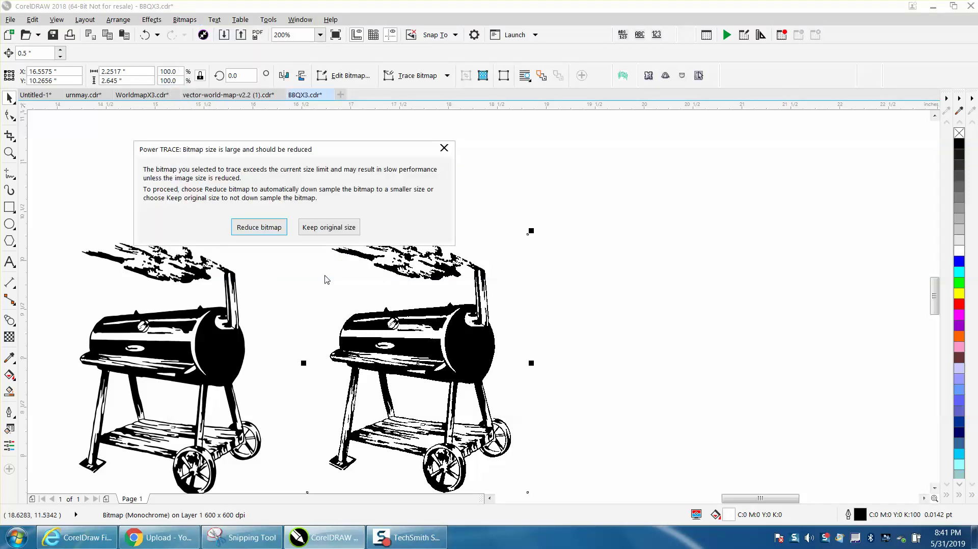
{"action": "left_click", "coordinate": [259, 228]}
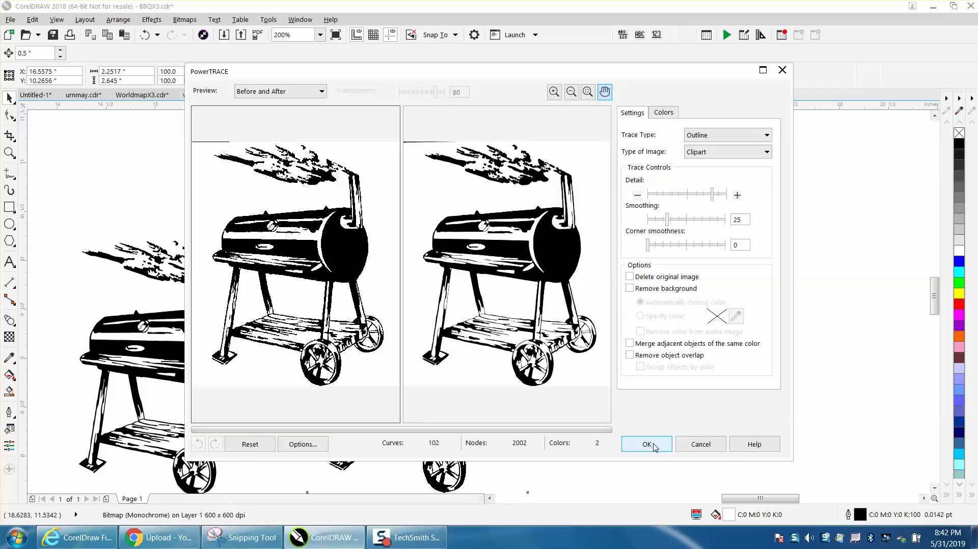
{"action": "left_click", "coordinate": [648, 445]}
{"action": "mouse_move", "coordinate": [464, 371]}
{"action": "left_mouse_down"}
{"action": "mouse_move", "coordinate": [712, 365]}
{"action": "mouse_move", "coordinate": [702, 350]}
{"action": "mouse_move", "coordinate": [729, 358]}
{"action": "mouse_move", "coordinate": [719, 352]}
{"action": "left_mouse_up"}
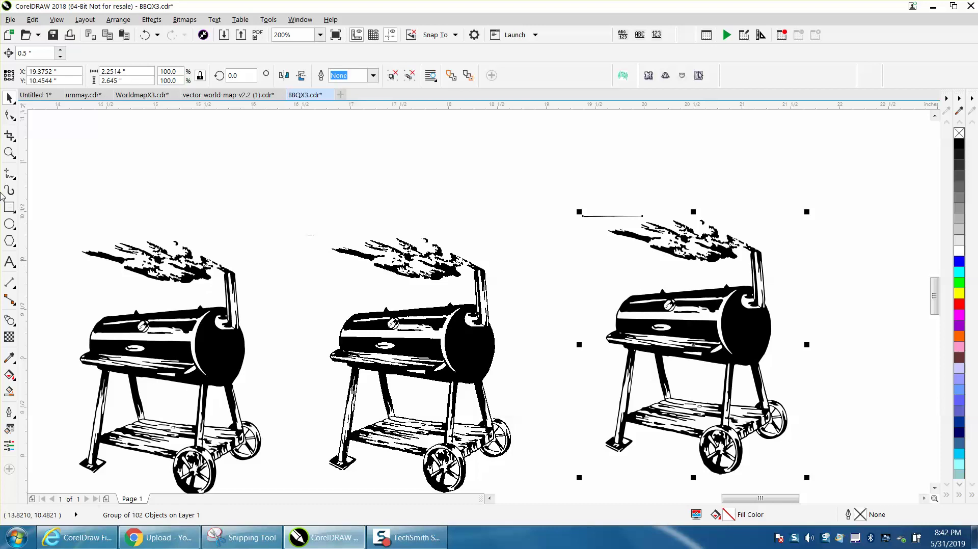
Step: Draw a rectangle about 3.45 by 3.37 inches around the traced barbecue and fill it yellow
{"action": "left_click", "coordinate": [9, 208]}
{"action": "left_click_drag", "start_coordinate": [510, 190], "coordinate": [849, 466]}
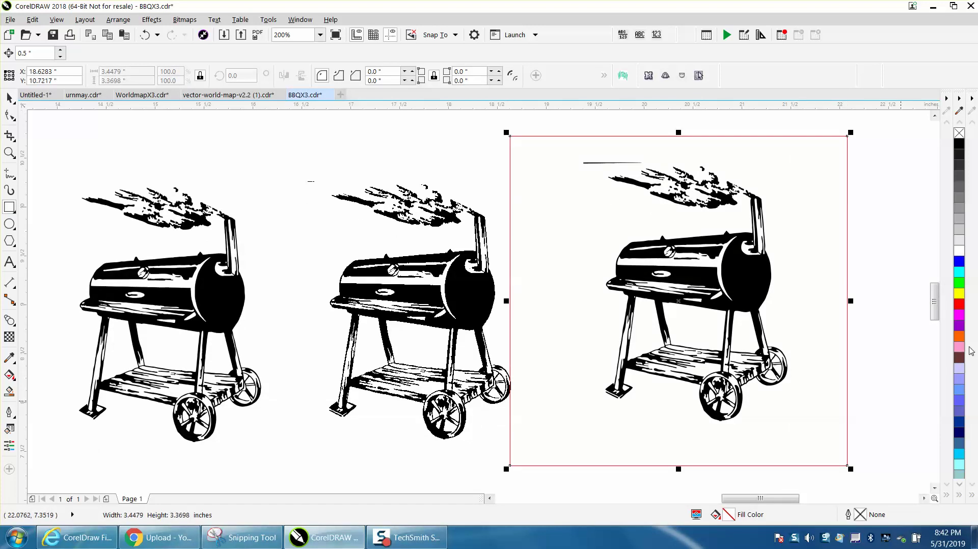
{"action": "left_click", "coordinate": [960, 295]}
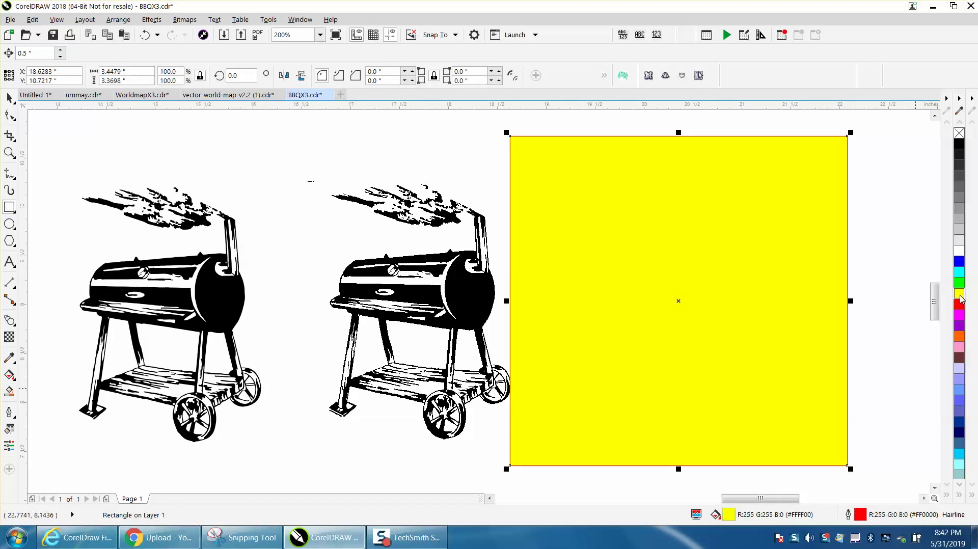
Step: Send the yellow rectangle to the back and move the overlapping barbecue bitmap clear of it to the left
{"action": "left_click", "coordinate": [128, 22]}
{"action": "mouse_move", "coordinate": [131, 204]}
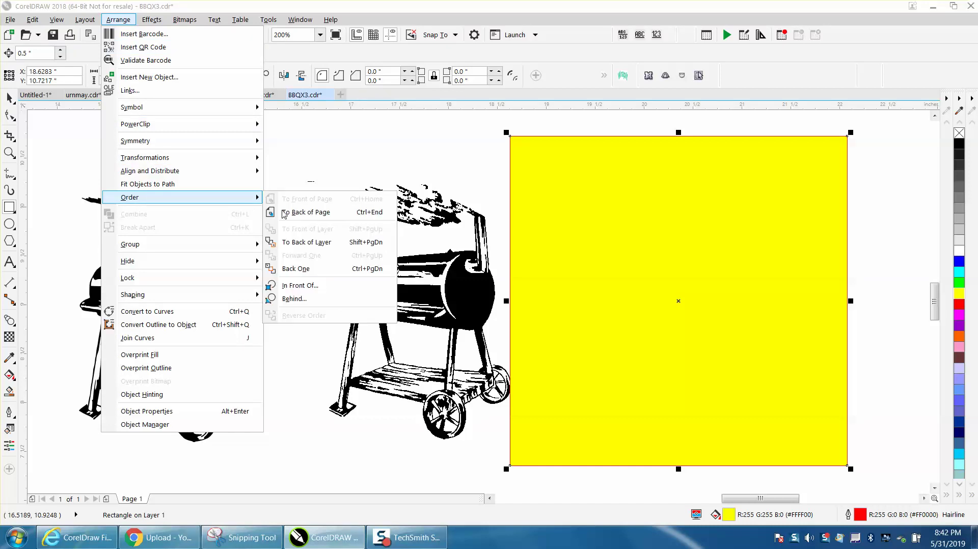
{"action": "left_click", "coordinate": [299, 162]}
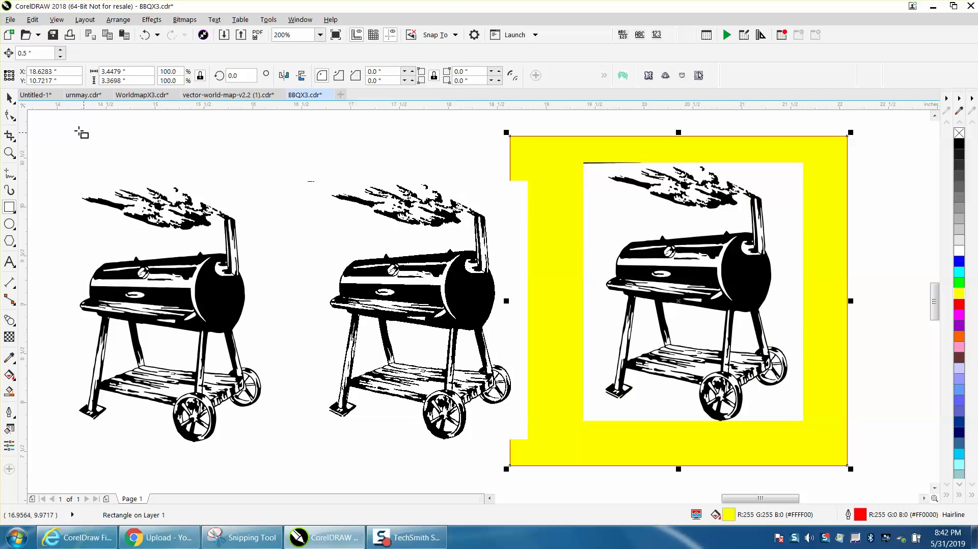
{"action": "left_click", "coordinate": [9, 97]}
{"action": "left_click_drag", "start_coordinate": [469, 276], "coordinate": [441, 266]}
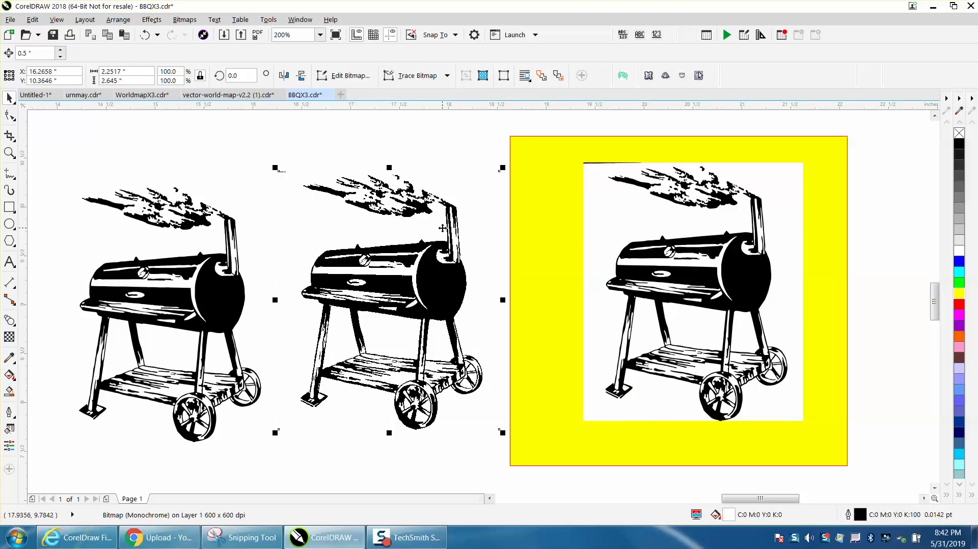
Step: Ungroup the traced barbecue and delete its white background shape
{"action": "left_click", "coordinate": [620, 223]}
{"action": "left_click", "coordinate": [114, 21]}
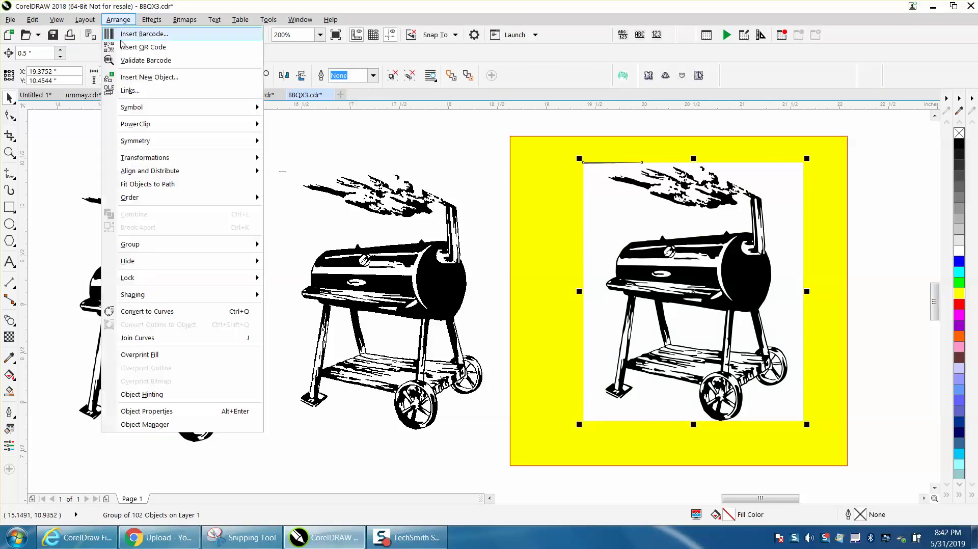
{"action": "mouse_move", "coordinate": [192, 247]}
{"action": "left_click", "coordinate": [298, 260]}
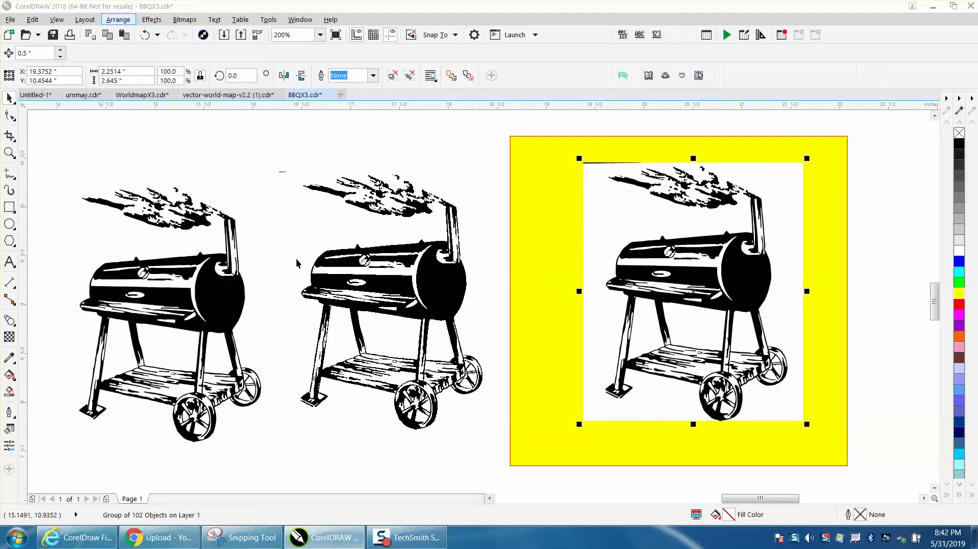
{"action": "left_click", "coordinate": [474, 208]}
{"action": "left_click", "coordinate": [634, 222]}
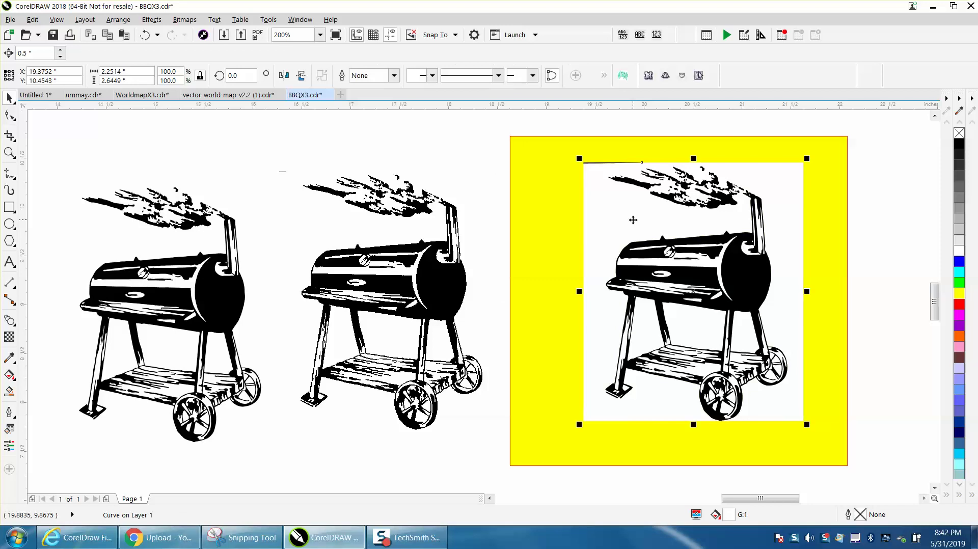
{"action": "key", "text": "Delete"}
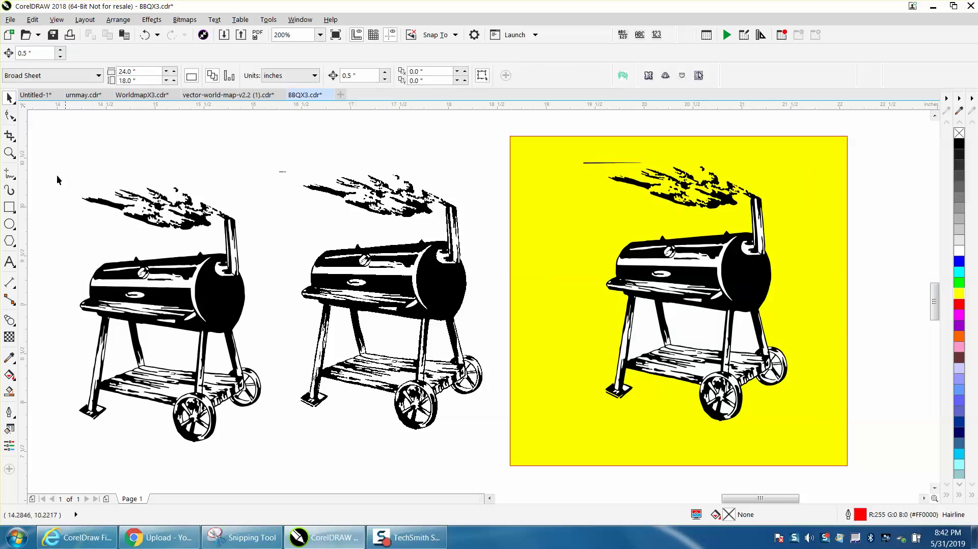
Step: Try deleting the large white highlight shape on the traced barbecue's barrel, and undo the deletion
{"action": "left_click", "coordinate": [9, 153]}
{"action": "left_click_drag", "start_coordinate": [581, 240], "coordinate": [791, 306]}
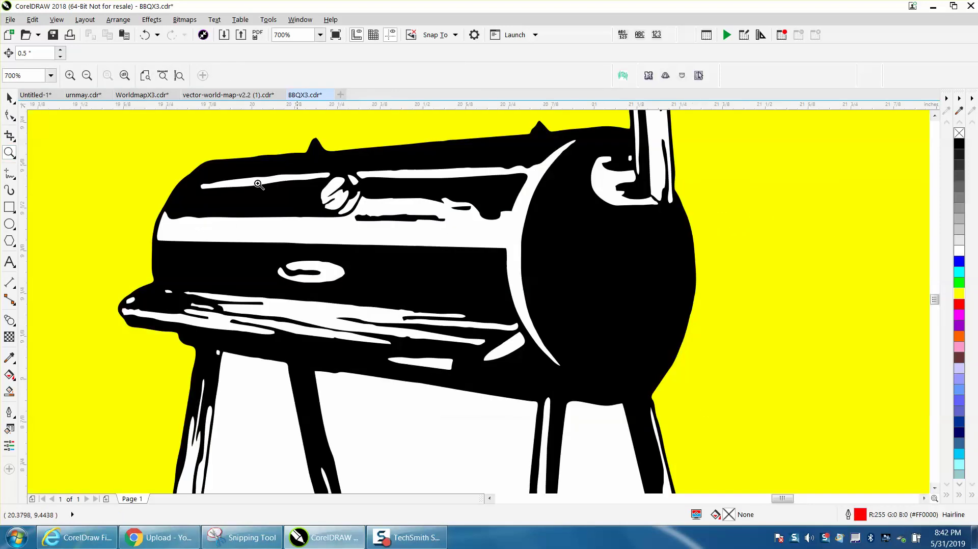
{"action": "left_click", "coordinate": [9, 97]}
{"action": "left_click", "coordinate": [373, 237]}
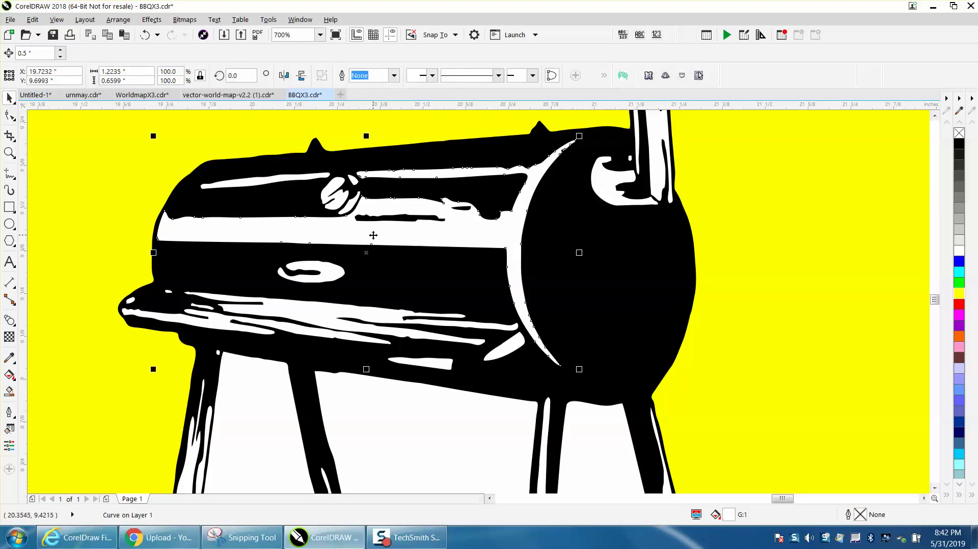
{"action": "key", "text": "Delete"}
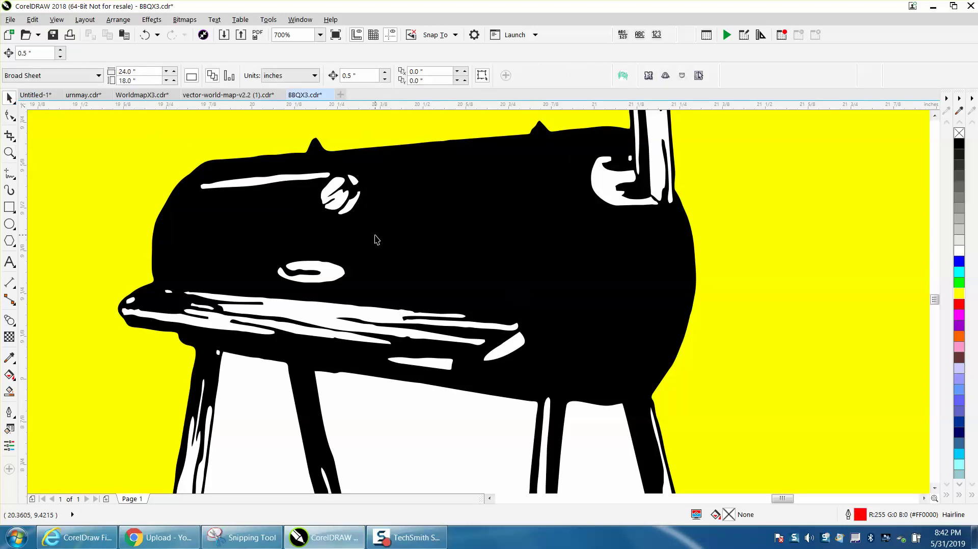
{"action": "left_click", "coordinate": [145, 35]}
Step: Delete the stray thin line above the smoke of the traced barbecue on the yellow rectangle
{"action": "scroll", "coordinate": [369, 162], "scroll_direction": "down", "scroll_amount": 3}
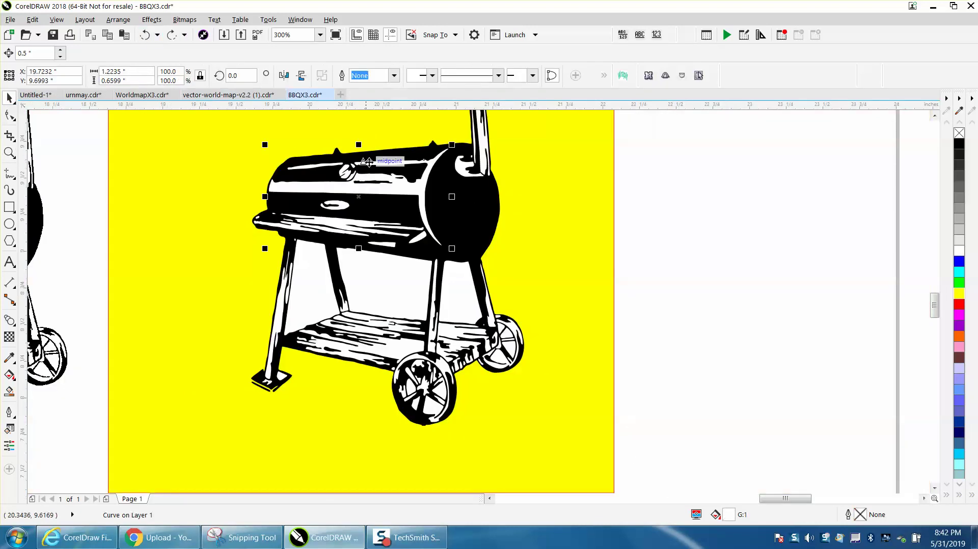
{"action": "scroll", "coordinate": [400, 178], "scroll_direction": "down", "scroll_amount": 2}
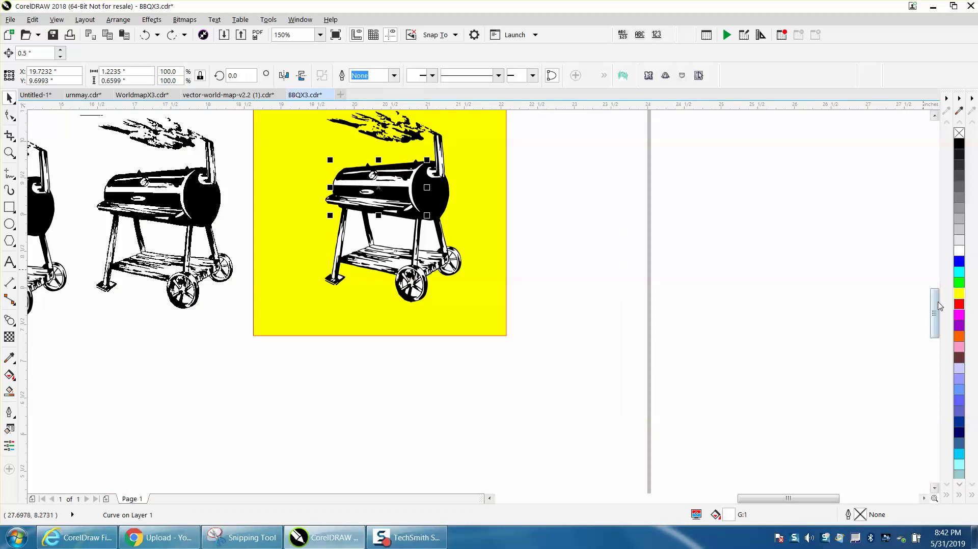
{"action": "scroll", "coordinate": [940, 306], "scroll_direction": "up", "scroll_amount": 3}
{"action": "left_click_drag", "start_coordinate": [280, 253], "coordinate": [543, 433]}
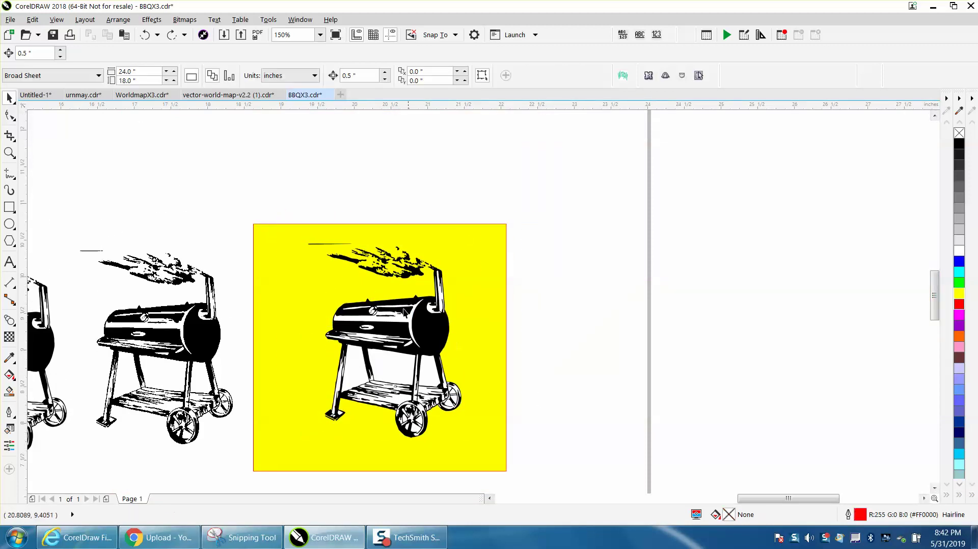
{"action": "left_click", "coordinate": [324, 245]}
{"action": "key", "text": "Delete"}
Step: Select the whole traced barbecue on the yellow rectangle and begin a new object search for uniform color fills
{"action": "left_click_drag", "start_coordinate": [294, 210], "coordinate": [508, 462]}
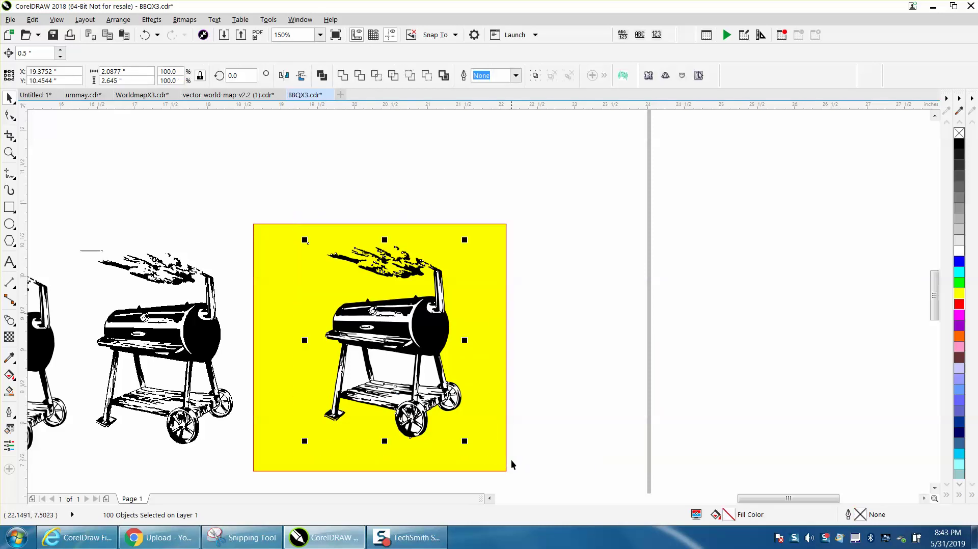
{"action": "left_click", "coordinate": [56, 19]}
{"action": "mouse_move", "coordinate": [41, 23]}
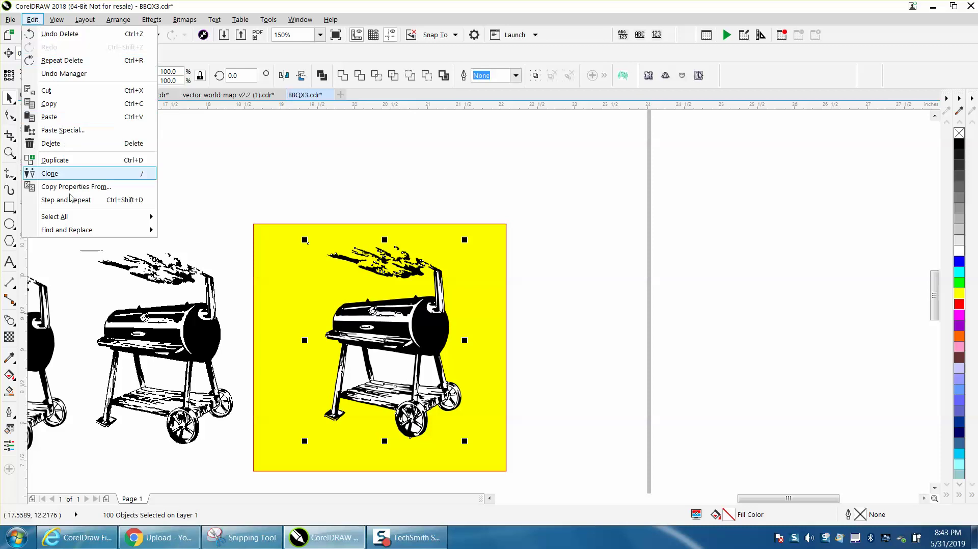
{"action": "mouse_move", "coordinate": [97, 235]}
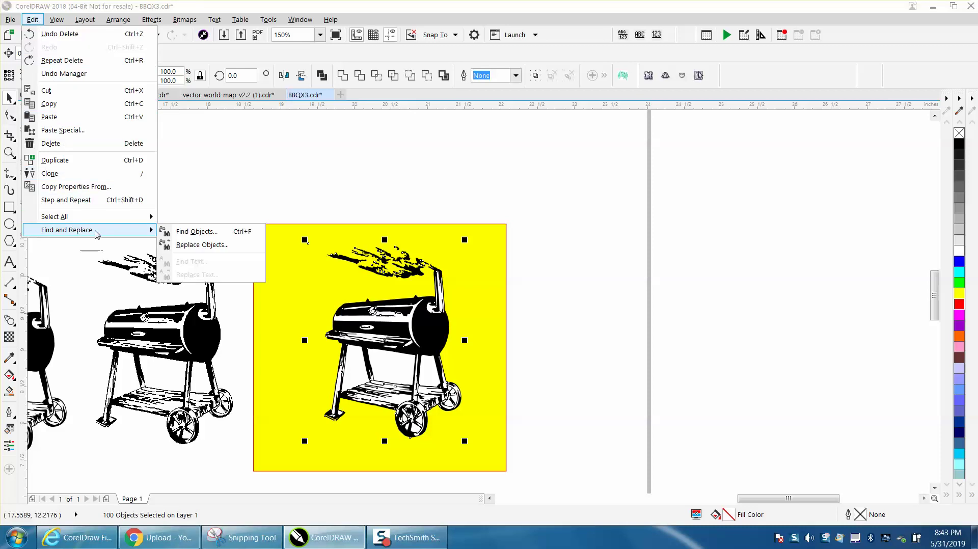
{"action": "left_click", "coordinate": [193, 234]}
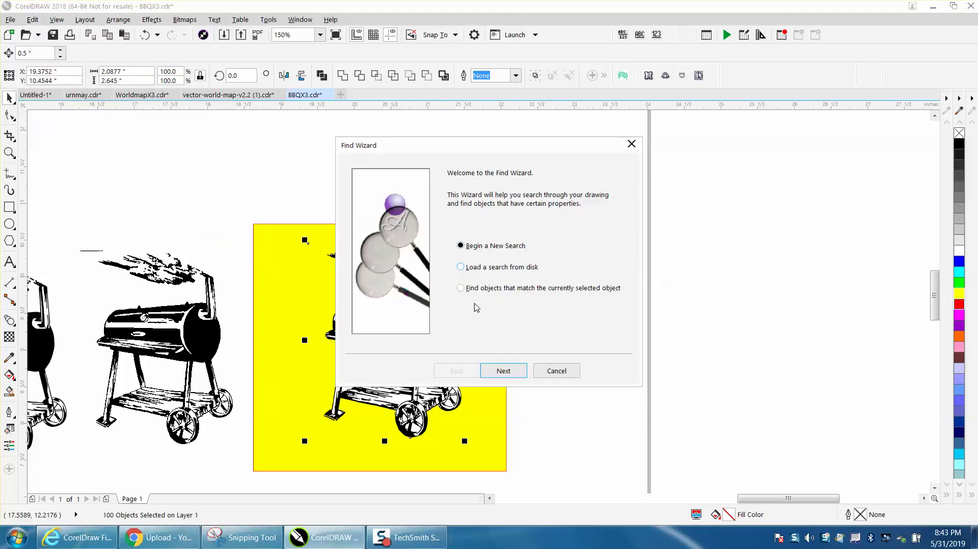
{"action": "left_click", "coordinate": [513, 374]}
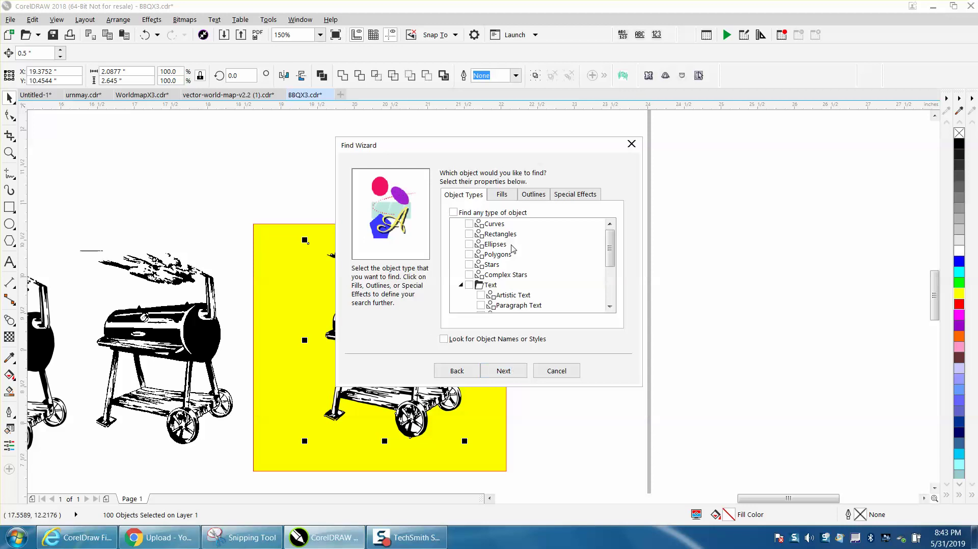
{"action": "left_click", "coordinate": [503, 195]}
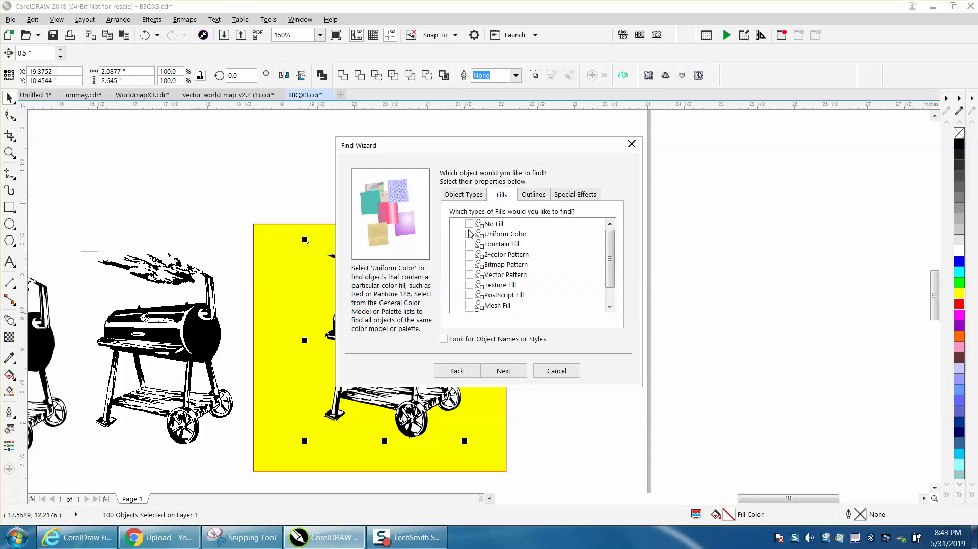
{"action": "left_click", "coordinate": [507, 371]}
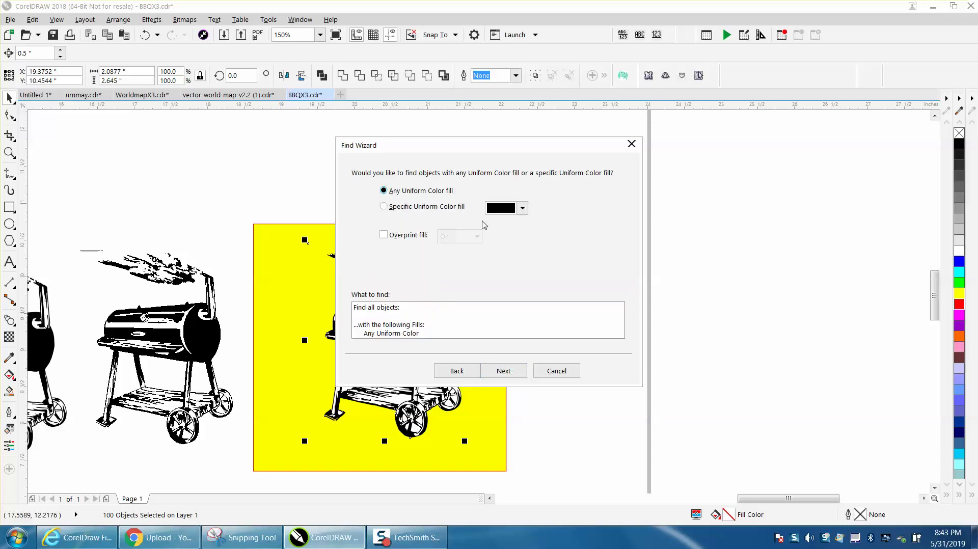
Step: Specify the black sampled from the barbecue's barrel as the uniform fill color, and find all objects that match it
{"action": "left_click_drag", "start_coordinate": [532, 154], "coordinate": [704, 153]}
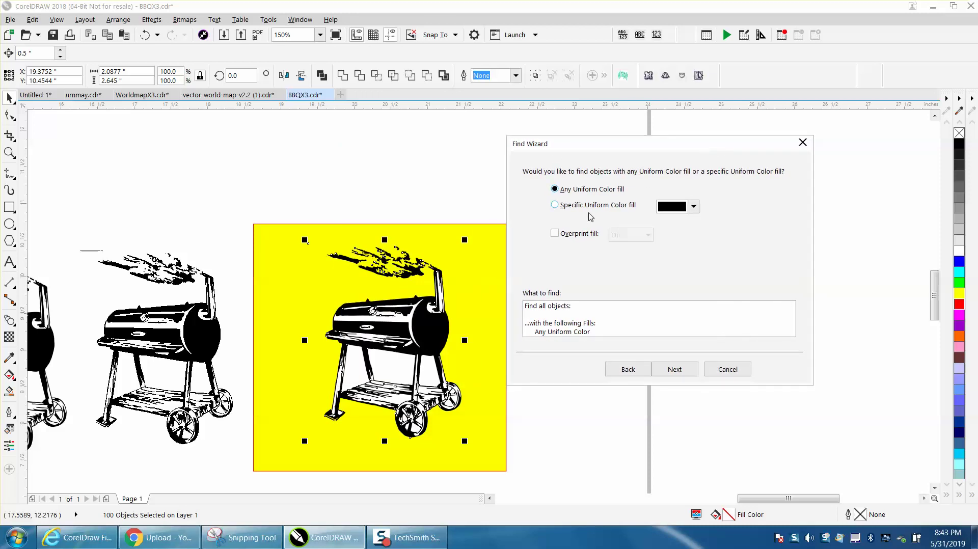
{"action": "left_click", "coordinate": [557, 206]}
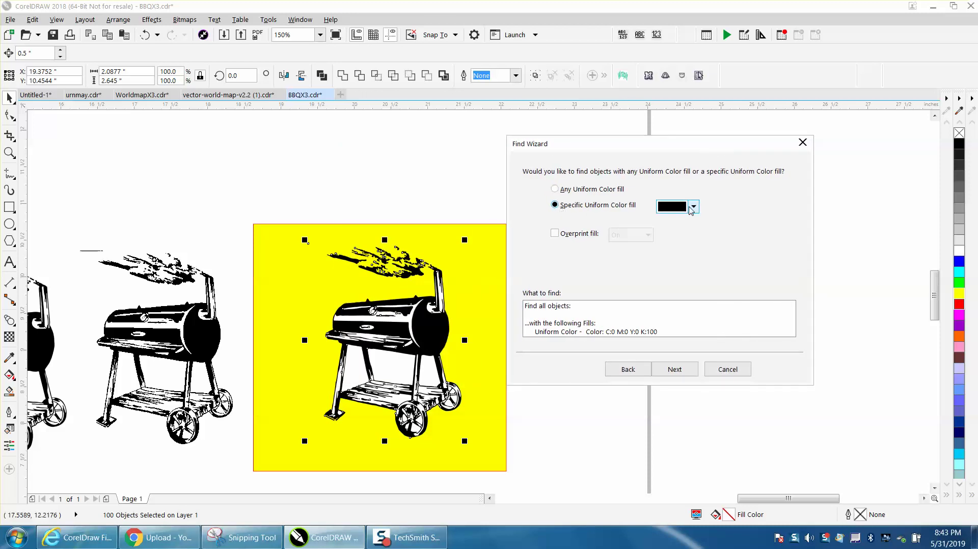
{"action": "left_click", "coordinate": [694, 207]}
{"action": "left_click", "coordinate": [726, 237]}
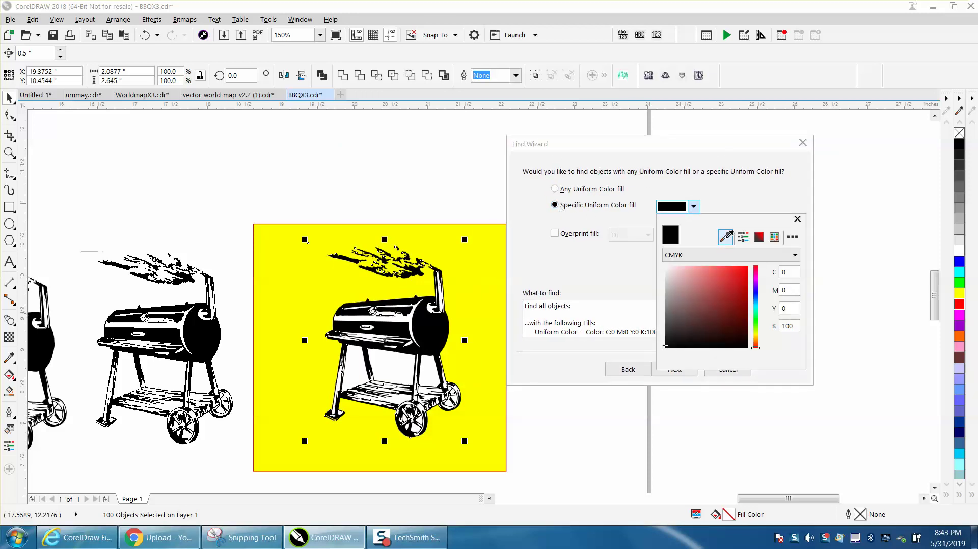
{"action": "left_click", "coordinate": [443, 334]}
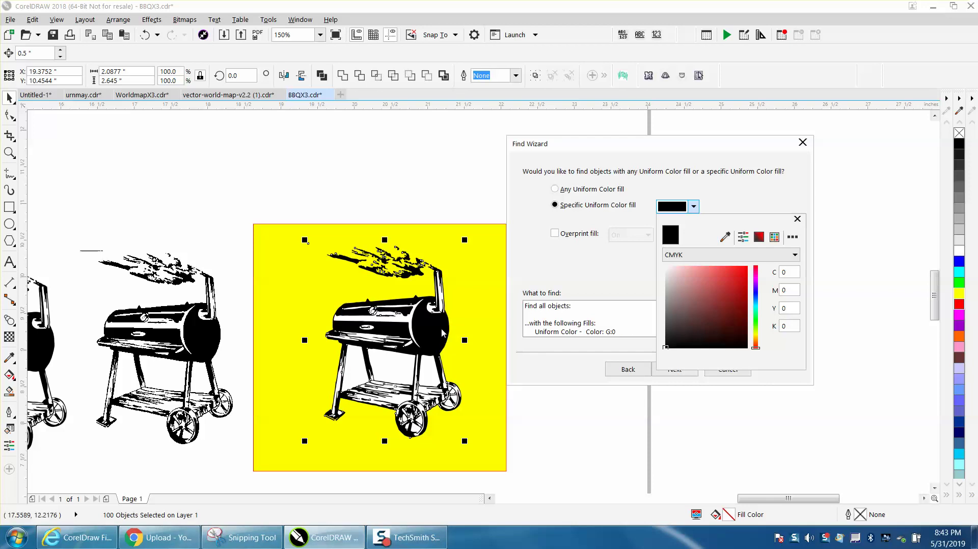
{"action": "left_click", "coordinate": [673, 376]}
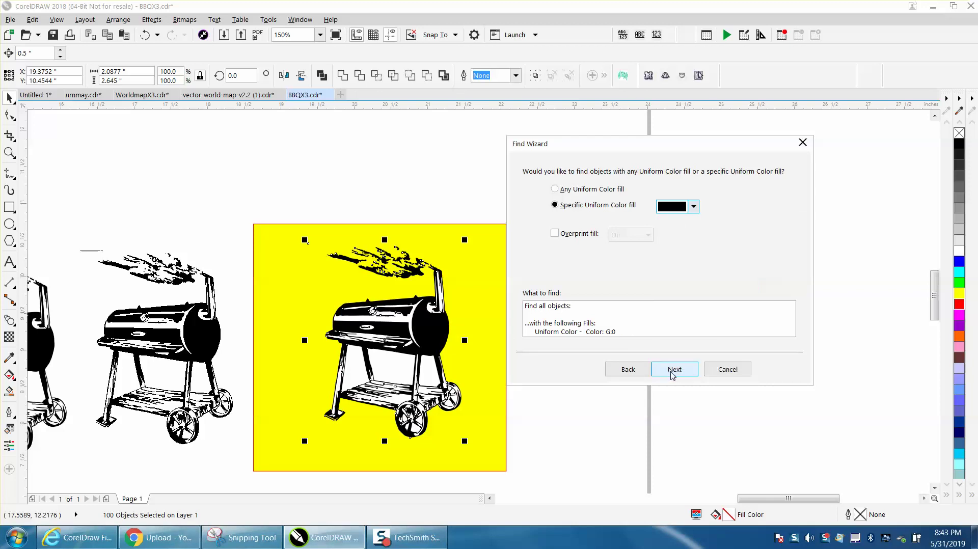
{"action": "left_click", "coordinate": [675, 370]}
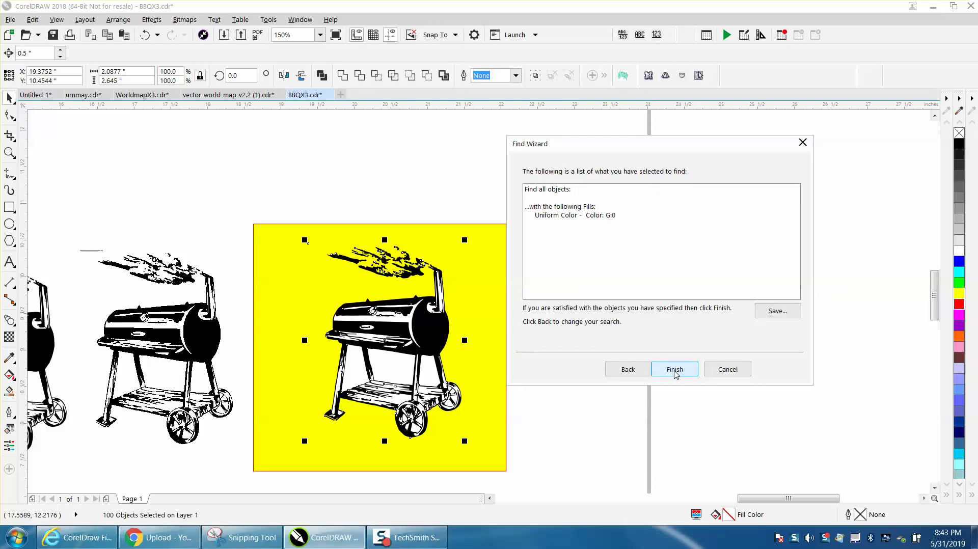
{"action": "left_click", "coordinate": [675, 370]}
{"action": "left_click", "coordinate": [533, 276]}
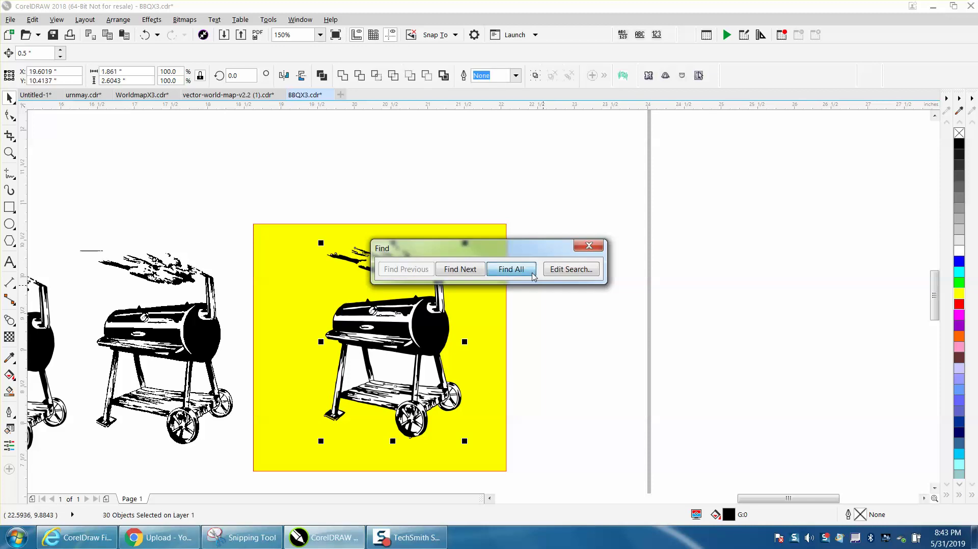
{"action": "left_click", "coordinate": [587, 246]}
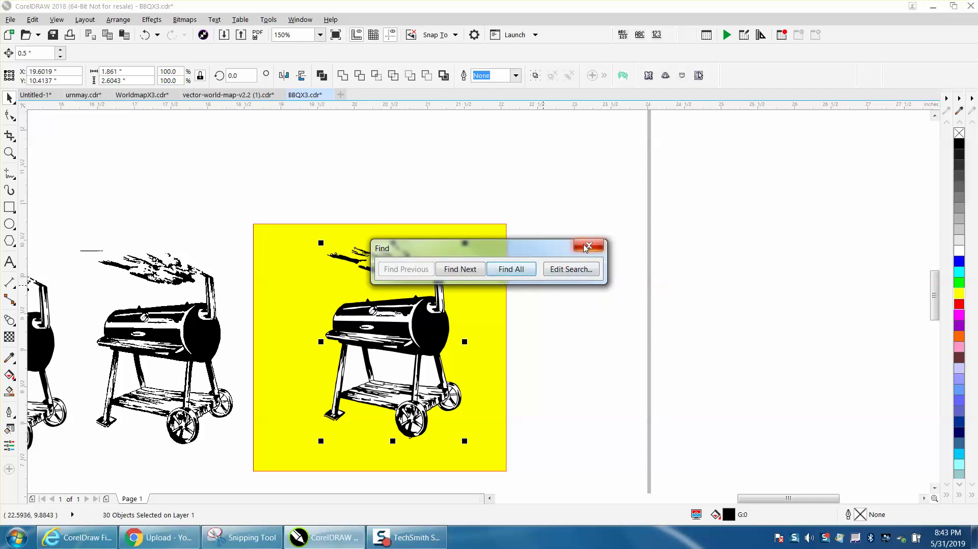
Step: Move the selected black shapes 3.5 inches to the right, clear of the yellow rectangle
{"action": "key", "text": "Right"}
{"action": "key", "text": "Right"}
{"action": "key", "text": "Right"}
{"action": "key", "text": "Right"}
{"action": "key", "text": "Right"}
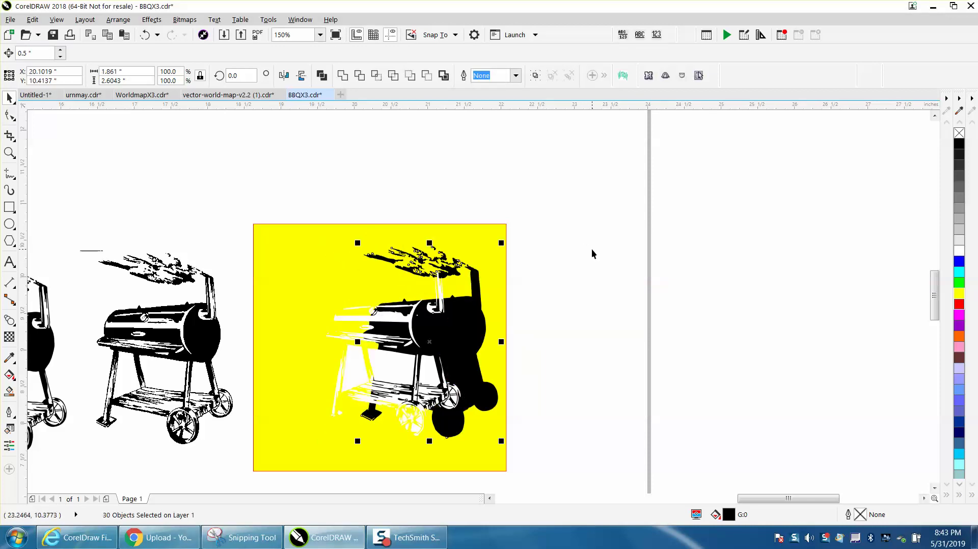
{"action": "key", "text": "Right"}
{"action": "key", "text": "Right"}
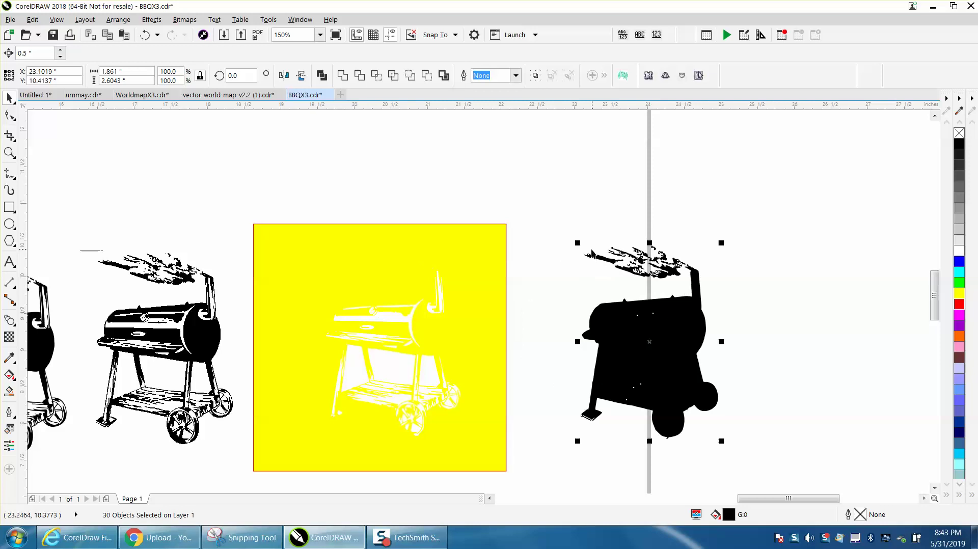
Step: Select the white shapes on the yellow rectangle, remove their fill and give them a red outline
{"action": "left_click_drag", "start_coordinate": [297, 218], "coordinate": [500, 453]}
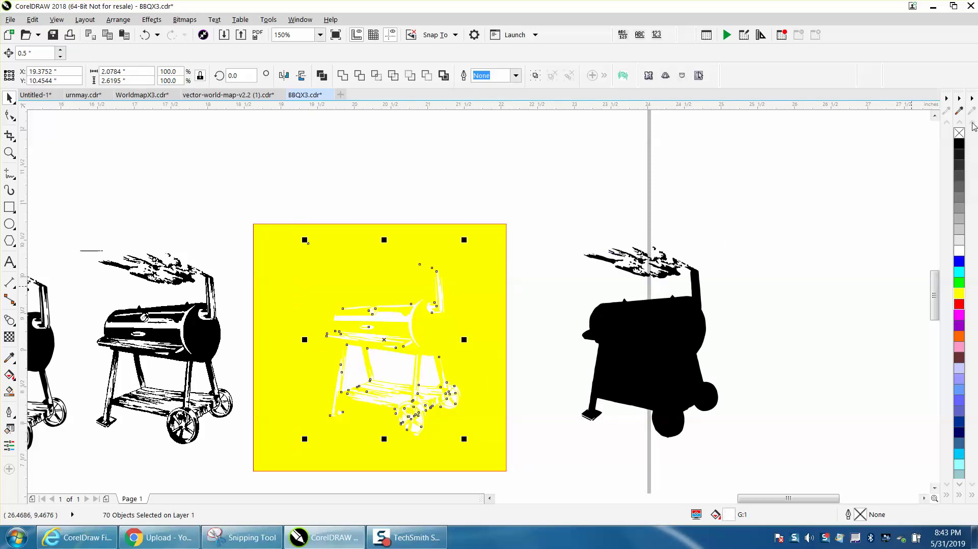
{"action": "left_click", "coordinate": [960, 133]}
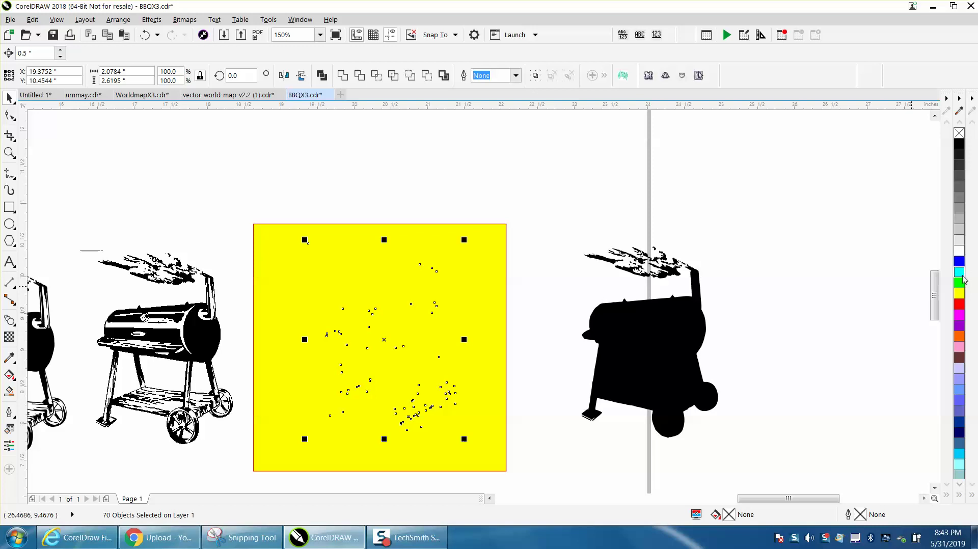
{"action": "right_click", "coordinate": [959, 304]}
Step: Select the black barbecue and smoke shapes beside the yellow rectangle, remove their fill and outline them in red
{"action": "left_click_drag", "start_coordinate": [569, 211], "coordinate": [737, 455]}
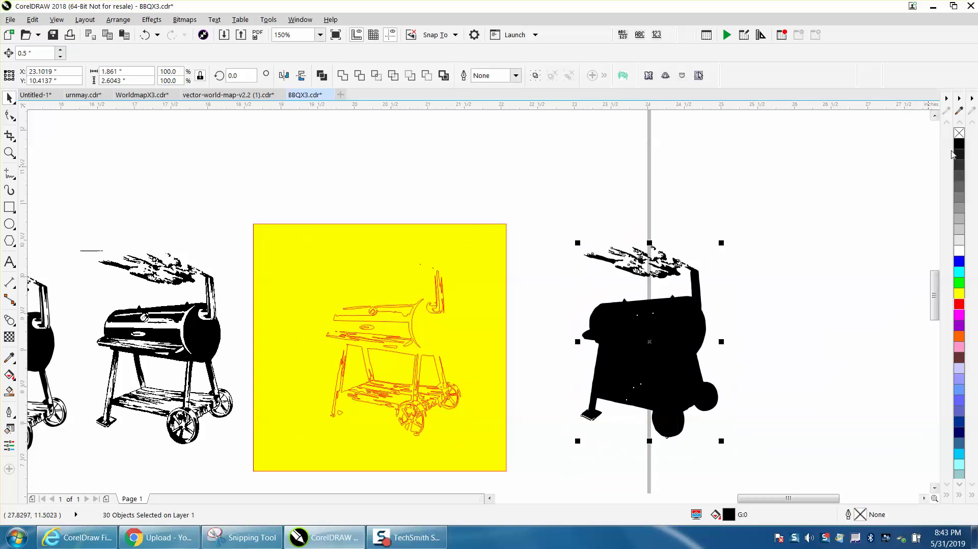
{"action": "left_click", "coordinate": [960, 134]}
{"action": "right_click", "coordinate": [960, 305]}
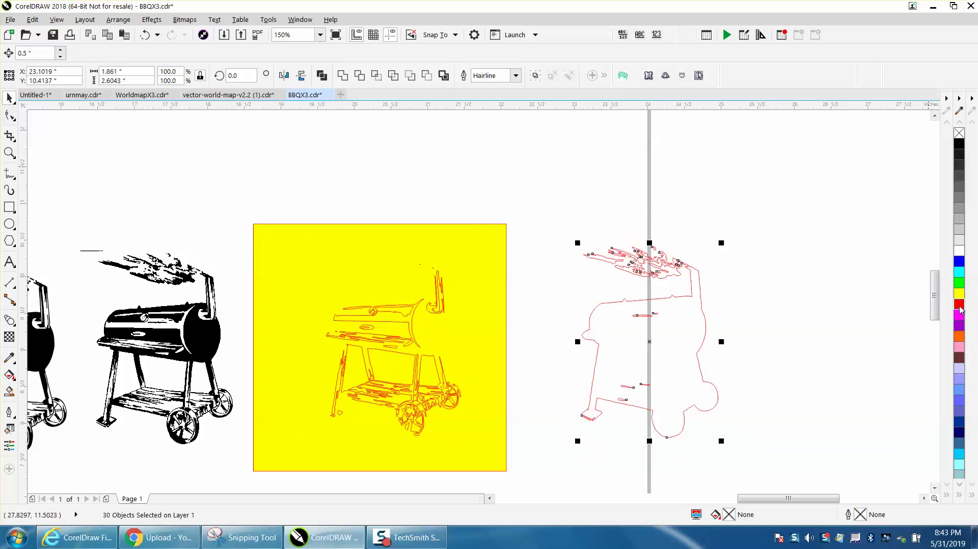
Step: Move the barbecue and smoke outlines 3.5 inches left, back over the inner detail outlines, and delete the yellow rectangle
{"action": "key", "text": "Left"}
{"action": "key", "text": "Left"}
{"action": "key", "text": "Left"}
{"action": "key", "text": "Left"}
{"action": "key", "text": "Left"}
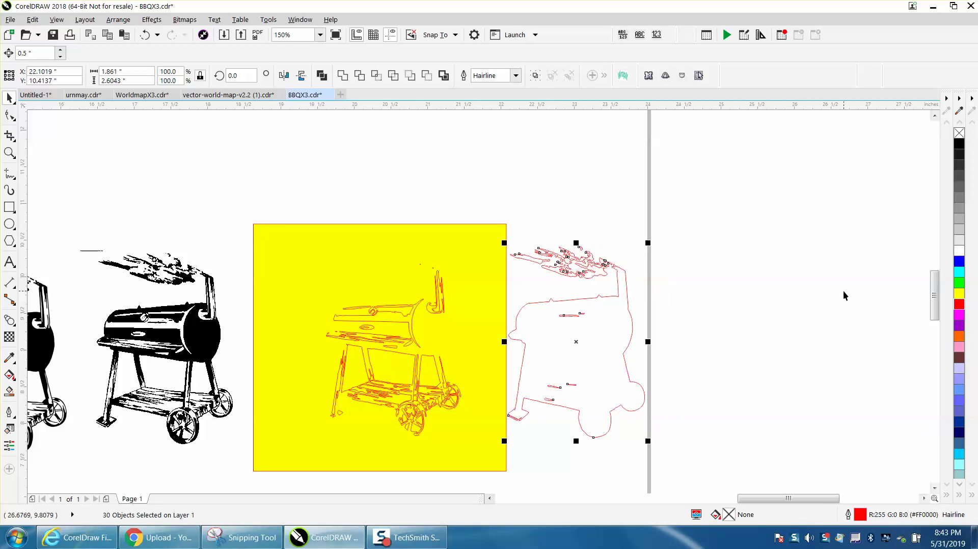
{"action": "key", "text": "Left"}
{"action": "key", "text": "Left"}
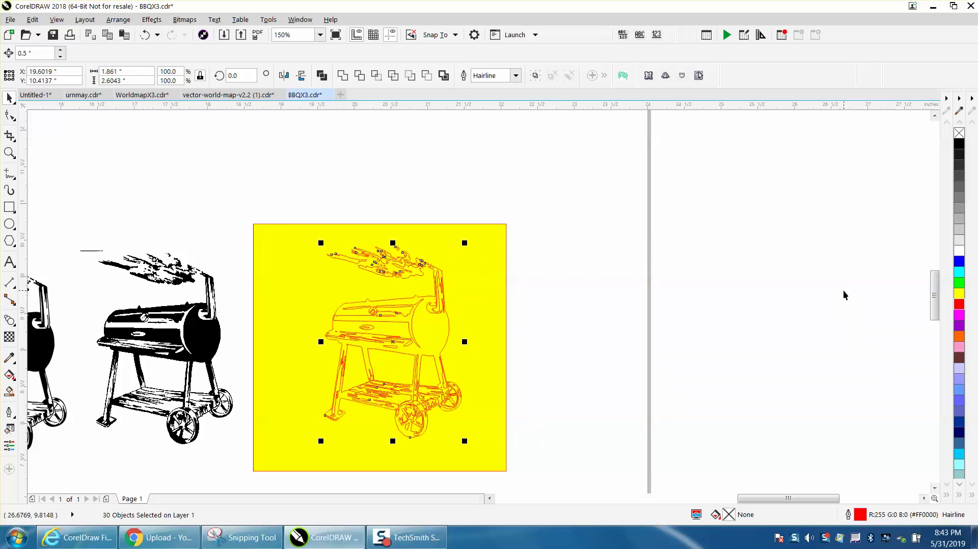
{"action": "left_click_drag", "start_coordinate": [492, 242], "coordinate": [732, 219]}
{"action": "key", "text": "Delete"}
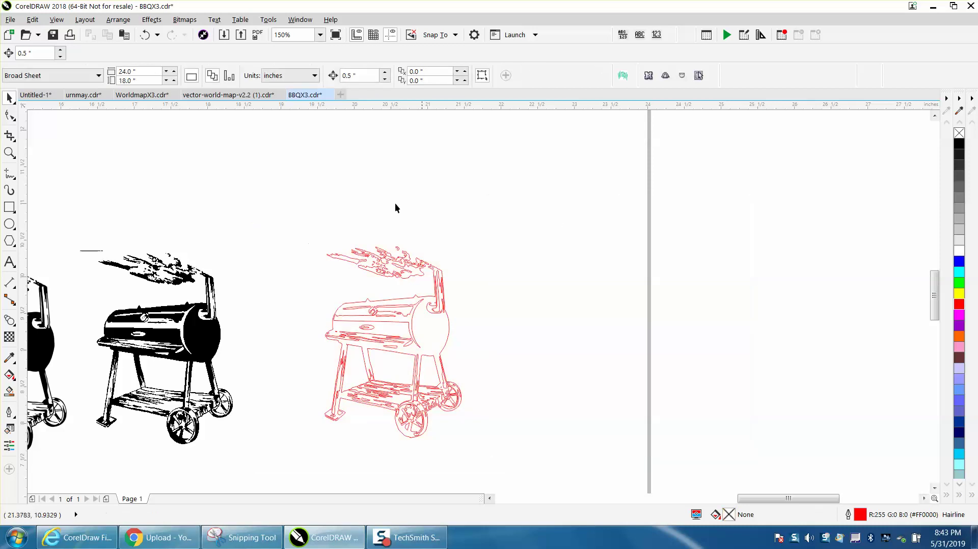
Step: Try filling all the red barbecue outlines with black at once, and undo the fill
{"action": "left_click", "coordinate": [10, 152]}
{"action": "left_click_drag", "start_coordinate": [297, 225], "coordinate": [564, 468]}
{"action": "left_click", "coordinate": [10, 97]}
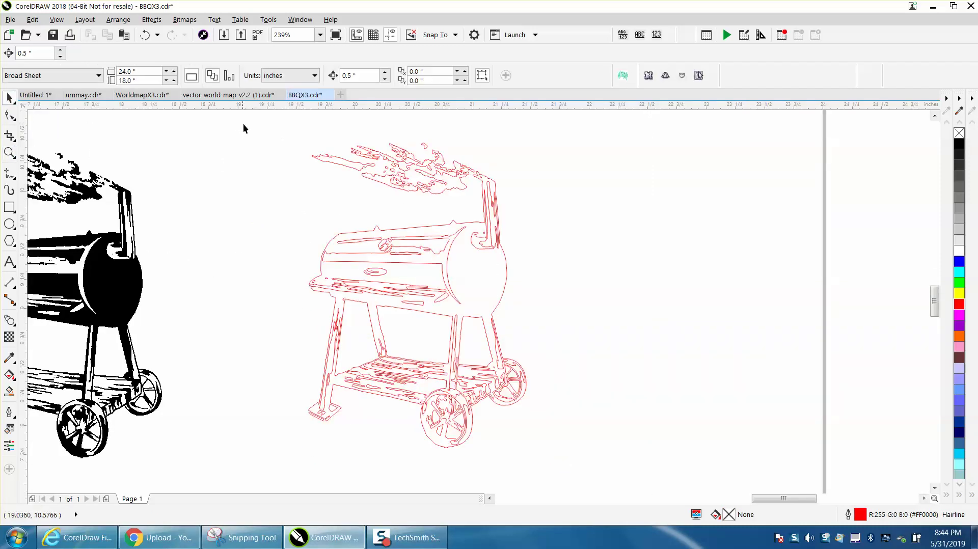
{"action": "left_click_drag", "start_coordinate": [599, 439], "coordinate": [610, 469]}
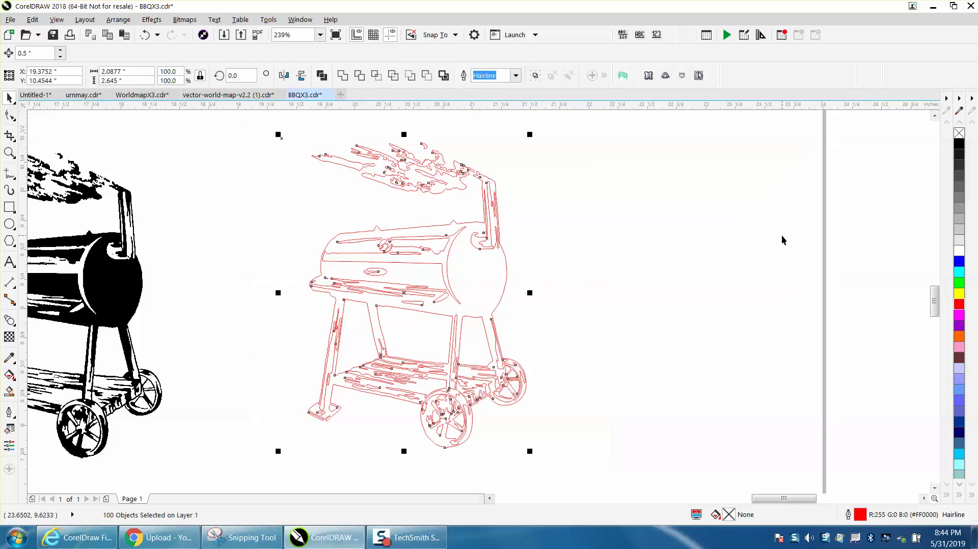
{"action": "left_click", "coordinate": [960, 145]}
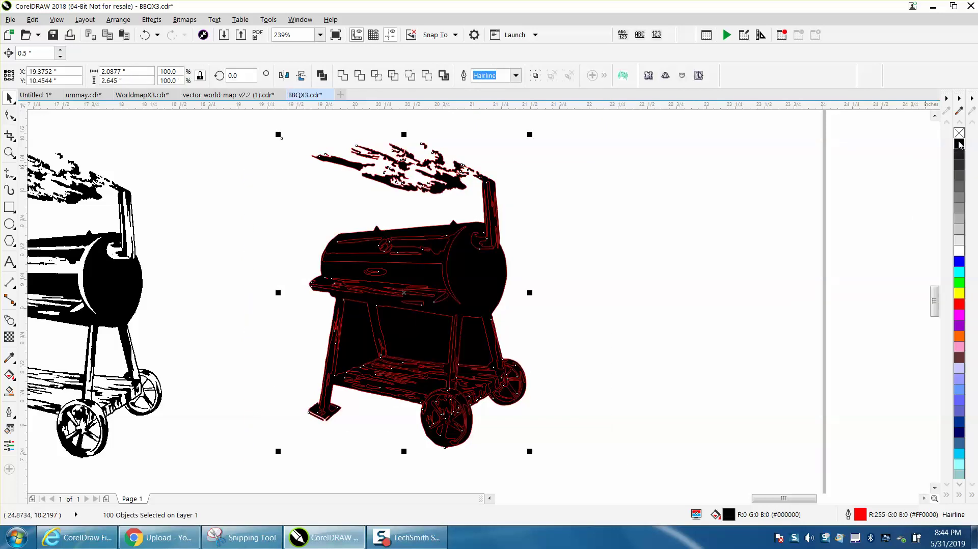
{"action": "left_click", "coordinate": [144, 34]}
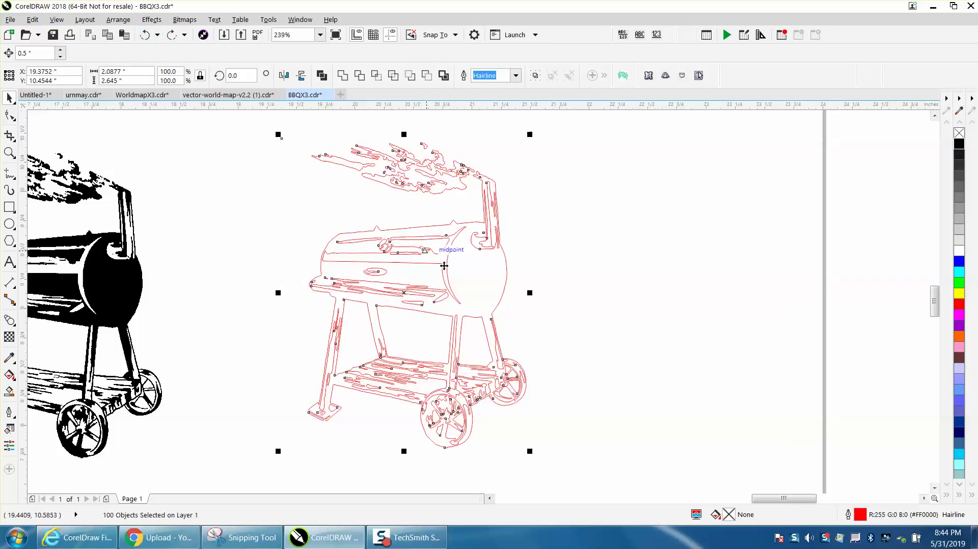
Step: Smart-fill the barbecue body and lower smoke in black without an outline, and fill all the smoke outlines with black
{"action": "left_click", "coordinate": [9, 392]}
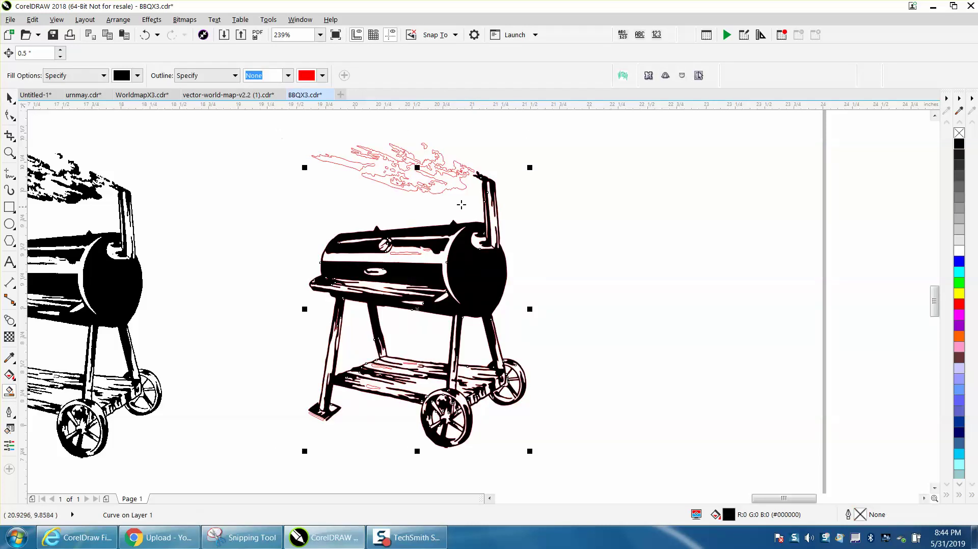
{"action": "left_click", "coordinate": [455, 185]}
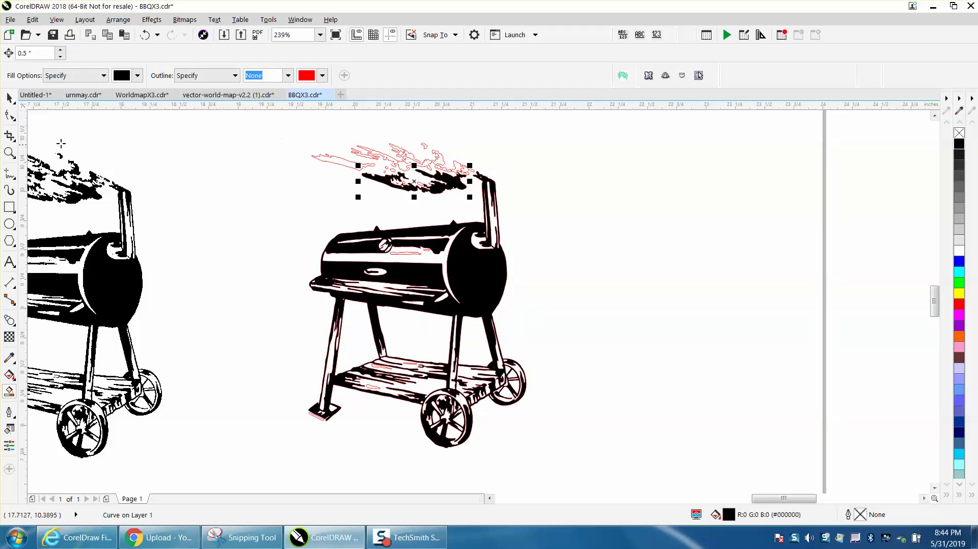
{"action": "left_click", "coordinate": [9, 98]}
{"action": "left_click_drag", "start_coordinate": [246, 120], "coordinate": [337, 181]}
{"action": "left_click_drag", "start_coordinate": [463, 204], "coordinate": [478, 204]}
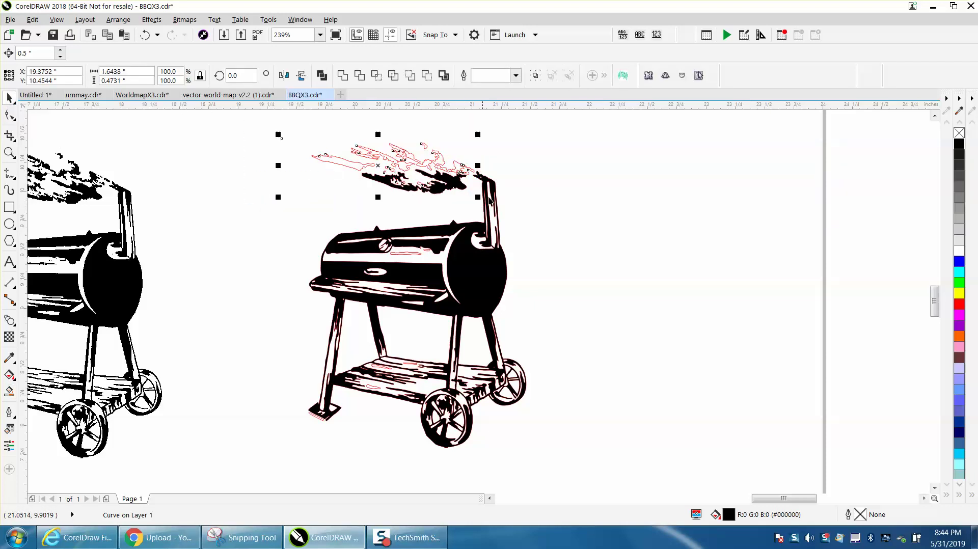
{"action": "left_click", "coordinate": [959, 145]}
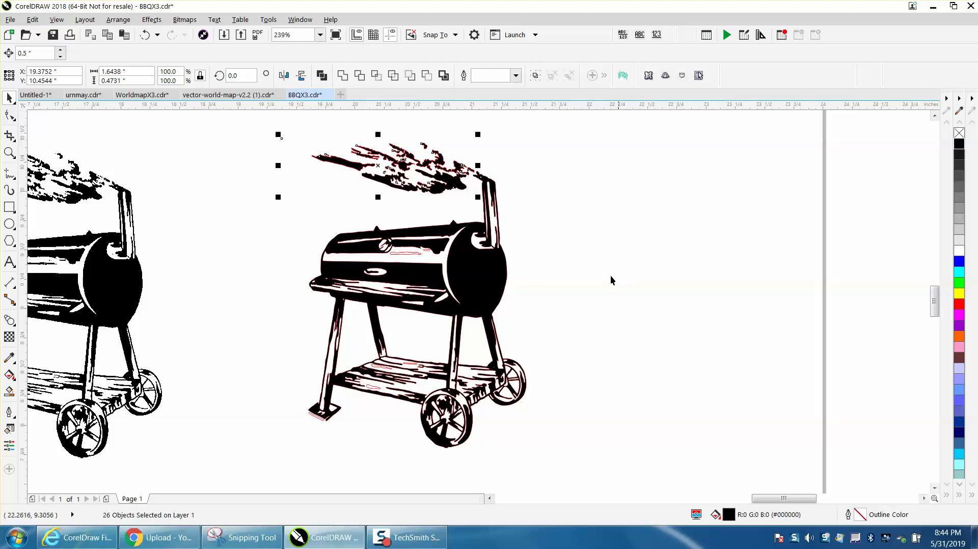
Step: Smart-fill the two small unfilled outlines inside the barrel's white highlight with black
{"action": "left_click", "coordinate": [9, 153]}
{"action": "left_click_drag", "start_coordinate": [308, 220], "coordinate": [509, 309]}
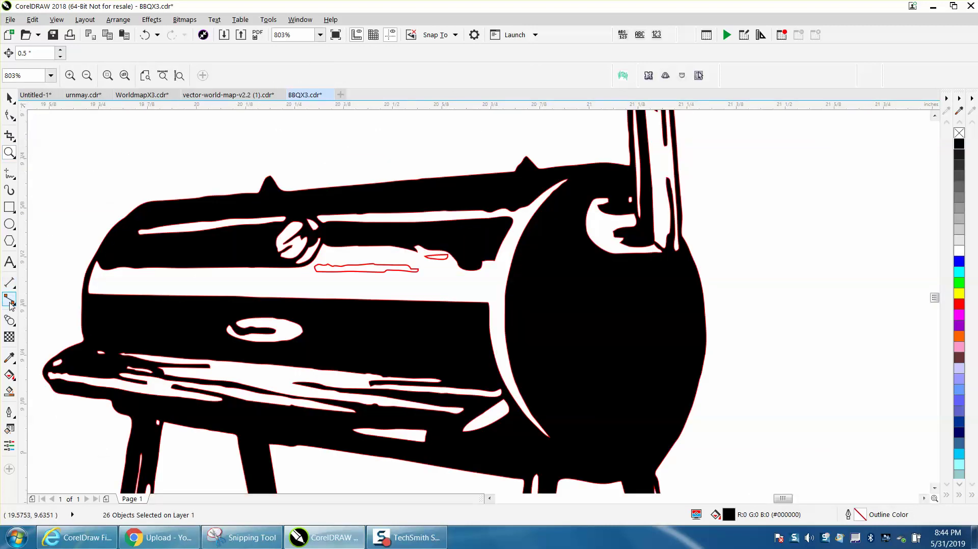
{"action": "left_click", "coordinate": [9, 390]}
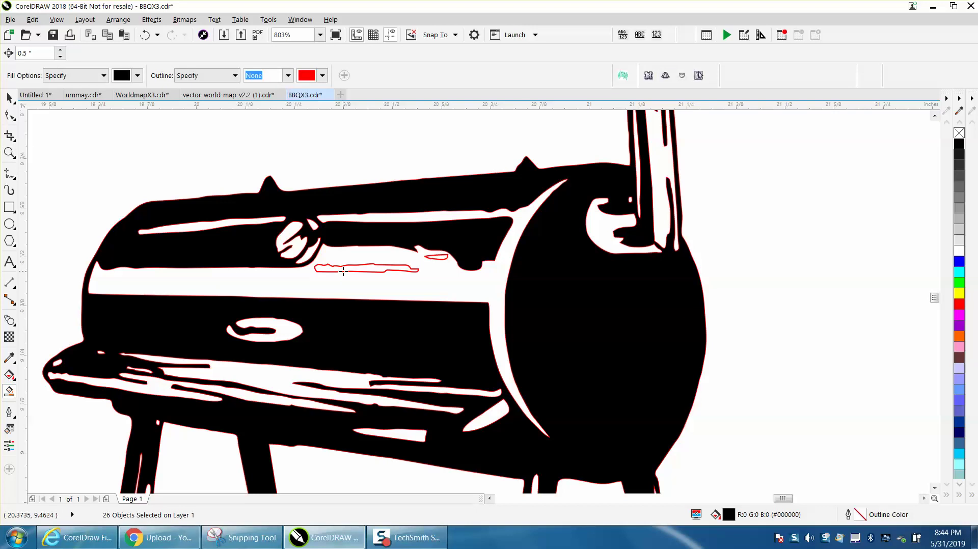
{"action": "left_click", "coordinate": [344, 271]}
{"action": "left_click", "coordinate": [439, 256]}
{"action": "scroll", "coordinate": [433, 255], "scroll_direction": "down", "scroll_amount": 1}
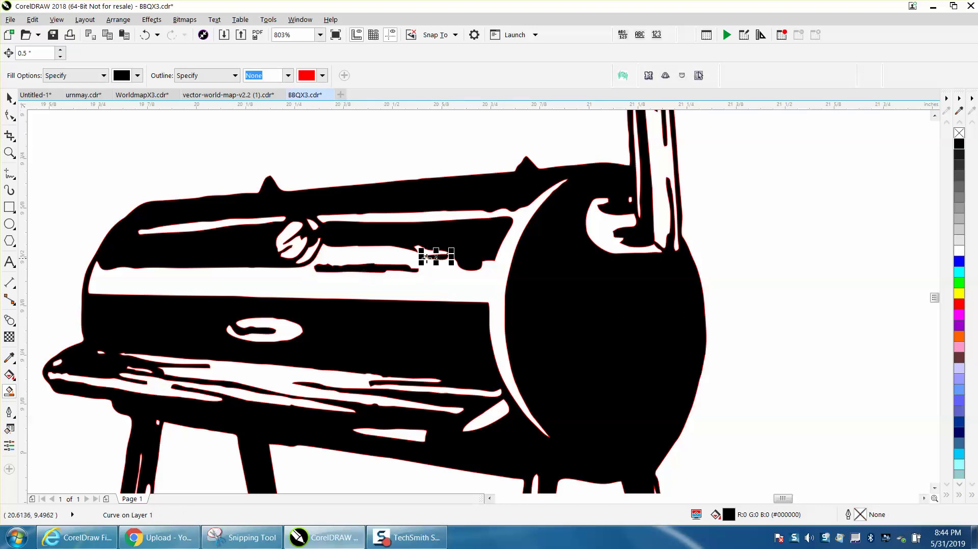
Step: Smart-fill the three small unfilled outlines on the barbecue's lower shelf with black and no outline
{"action": "scroll", "coordinate": [407, 250], "scroll_direction": "down", "scroll_amount": 4}
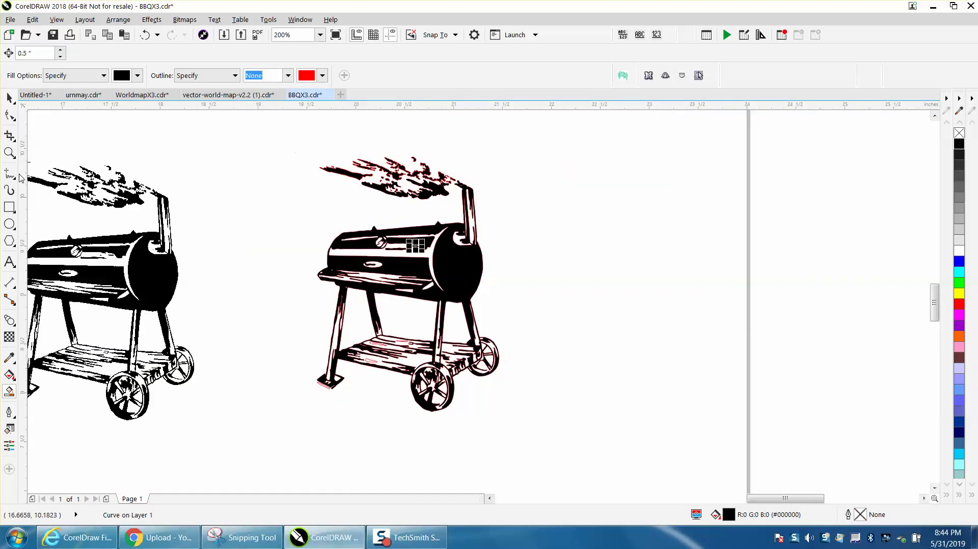
{"action": "left_click", "coordinate": [9, 153]}
{"action": "left_click_drag", "start_coordinate": [331, 330], "coordinate": [516, 404]}
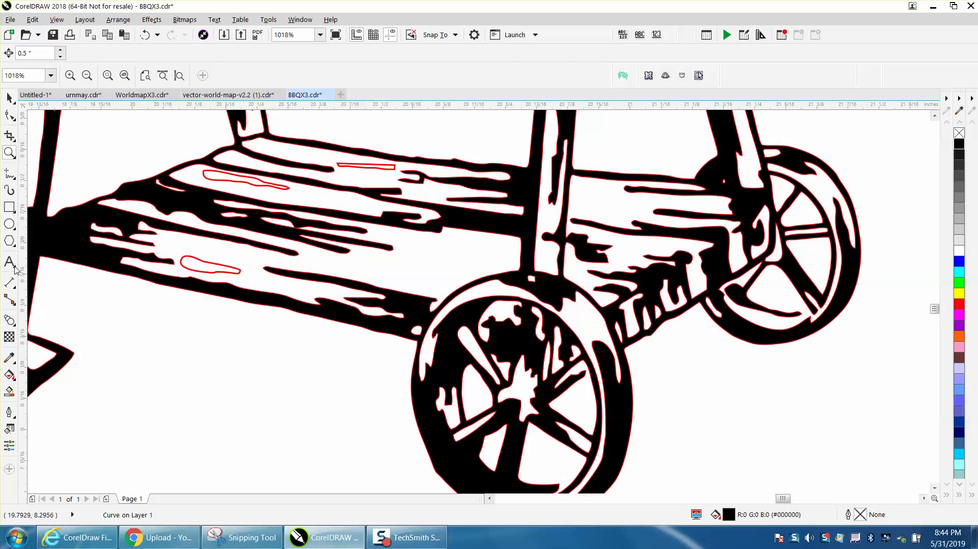
{"action": "left_click", "coordinate": [10, 392]}
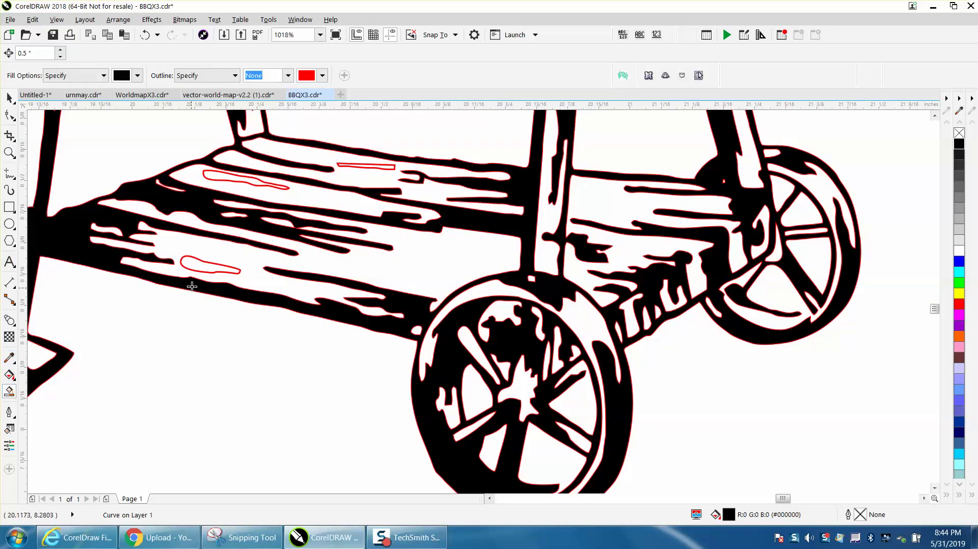
{"action": "left_click", "coordinate": [199, 268]}
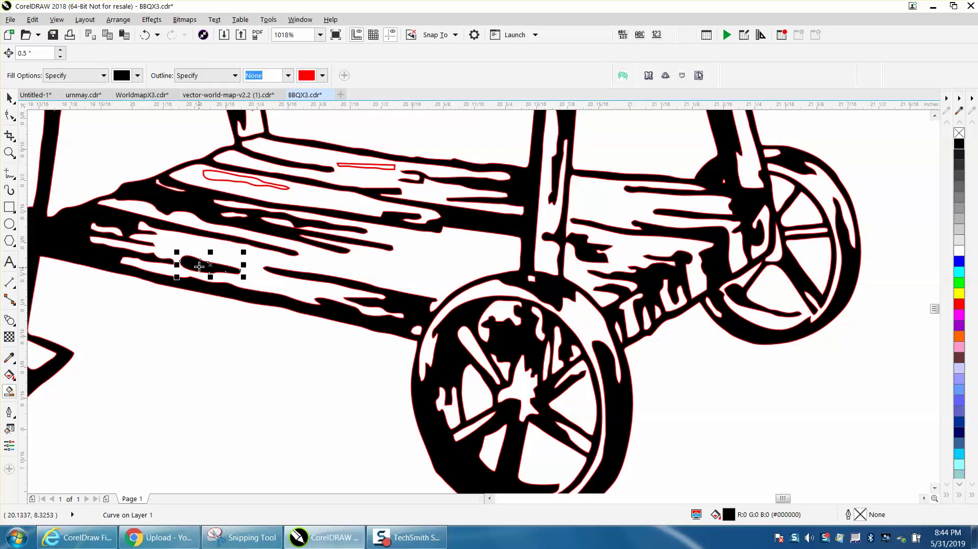
{"action": "left_click", "coordinate": [232, 179]}
{"action": "left_click", "coordinate": [393, 167]}
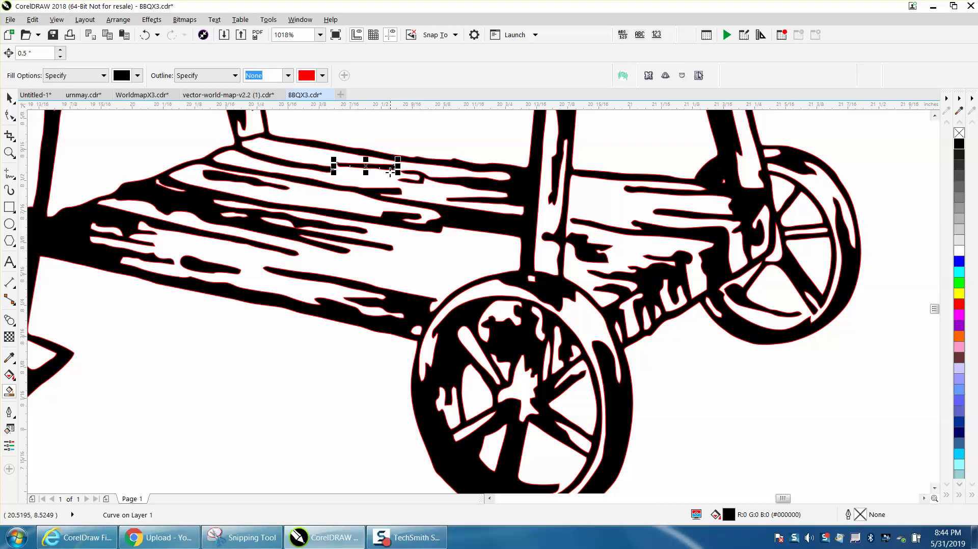
Step: Select the whole rebuilt barbecue with its smoke, remove the red outline from all its objects, and inspect the smoke and chimney edges up close
{"action": "scroll", "coordinate": [464, 234], "scroll_direction": "down", "scroll_amount": 5}
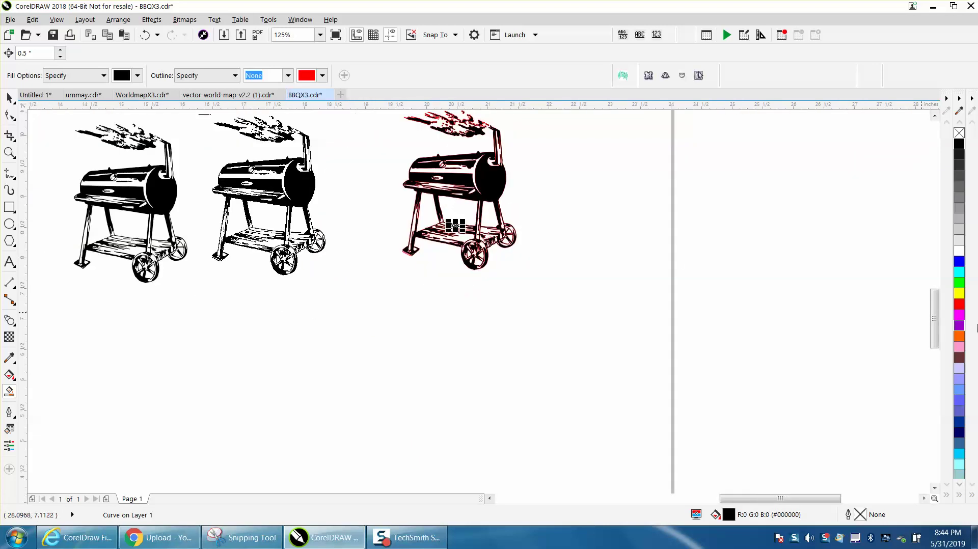
{"action": "scroll", "coordinate": [935, 317], "scroll_direction": "up", "scroll_amount": 3}
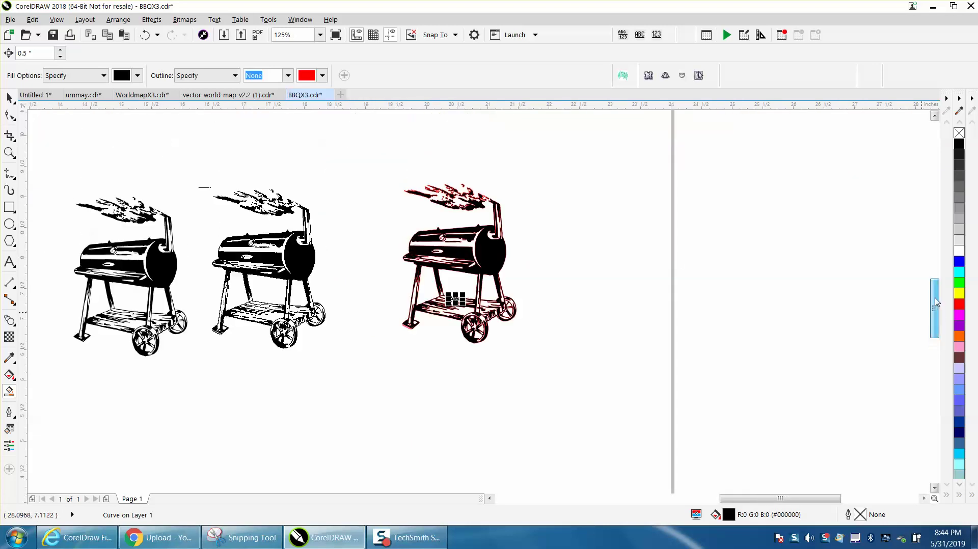
{"action": "left_click", "coordinate": [10, 152]}
{"action": "left_click_drag", "start_coordinate": [391, 200], "coordinate": [566, 417]}
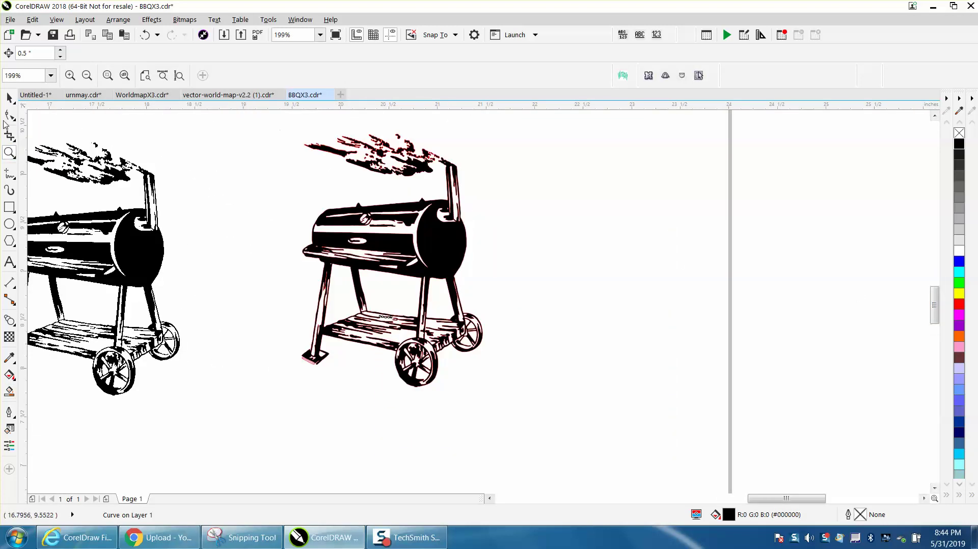
{"action": "left_click", "coordinate": [9, 98]}
{"action": "left_click_drag", "start_coordinate": [247, 120], "coordinate": [580, 419]}
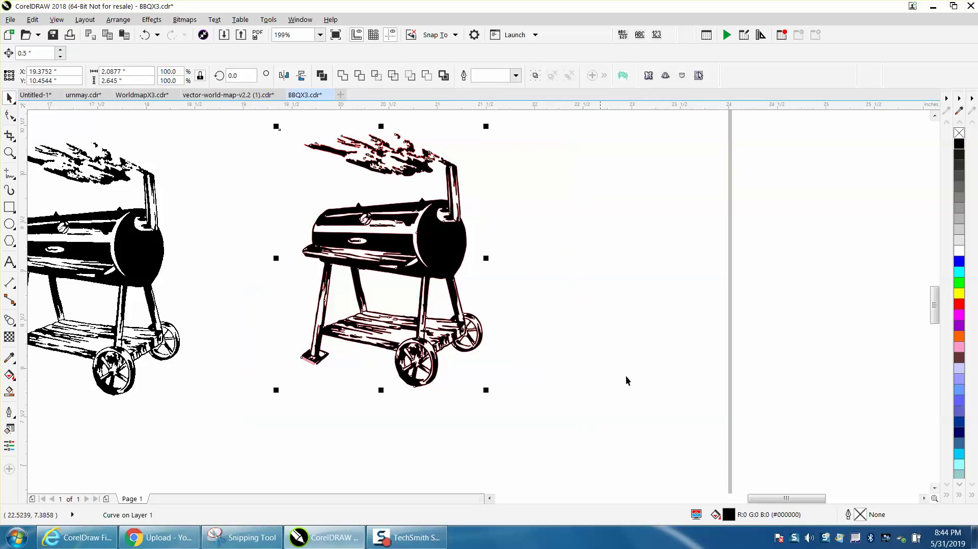
{"action": "right_click", "coordinate": [960, 133]}
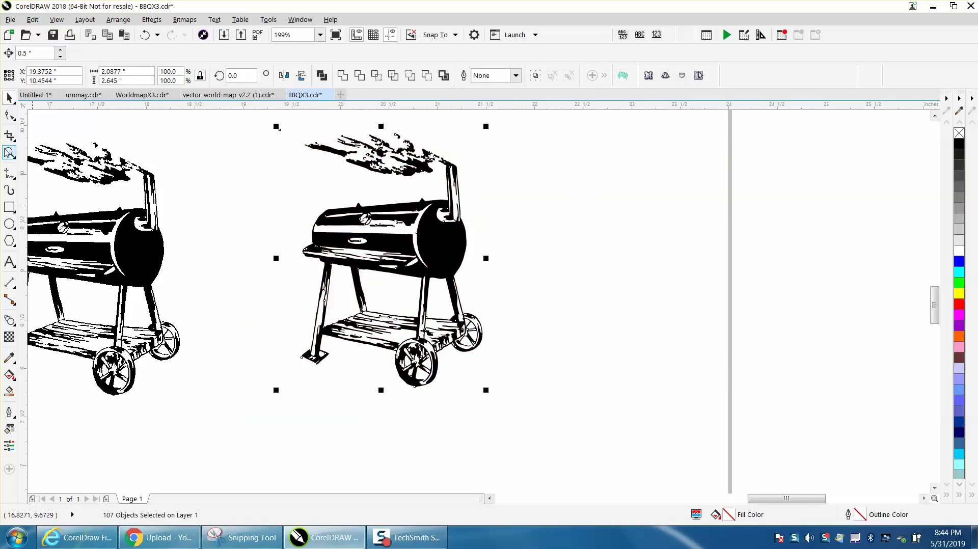
{"action": "left_click", "coordinate": [9, 152]}
{"action": "left_click_drag", "start_coordinate": [490, 193], "coordinate": [489, 194]}
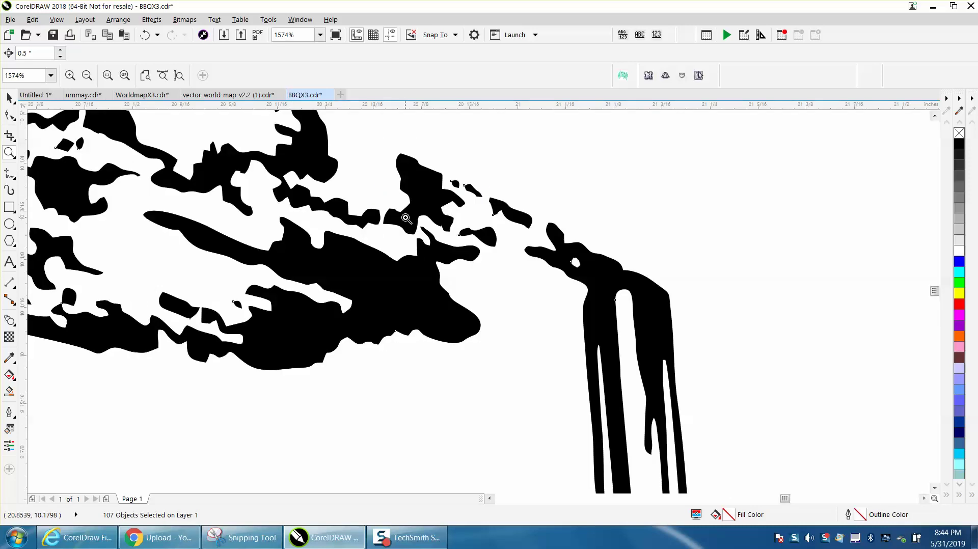
{"action": "scroll", "coordinate": [406, 218], "scroll_direction": "down", "scroll_amount": 2}
{"action": "scroll", "coordinate": [405, 219], "scroll_direction": "down", "scroll_amount": 1}
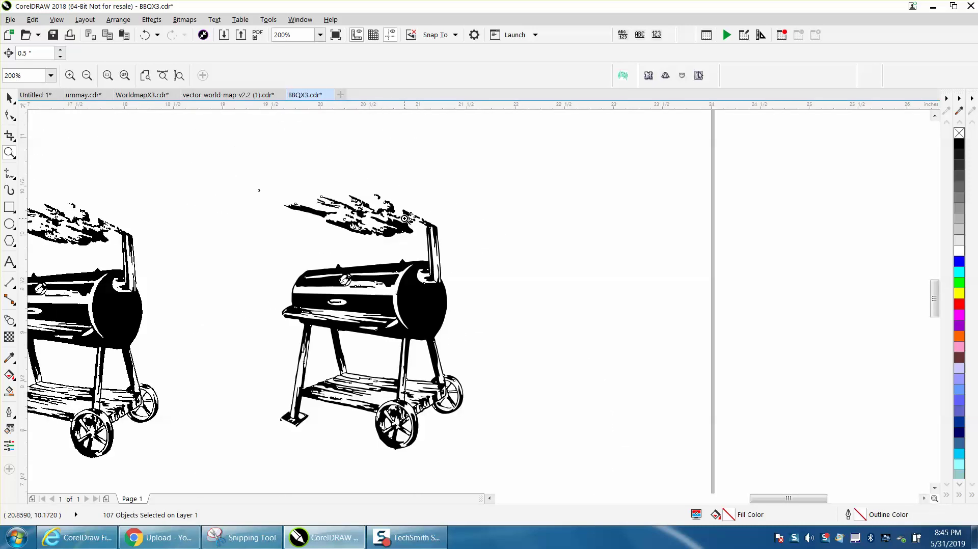